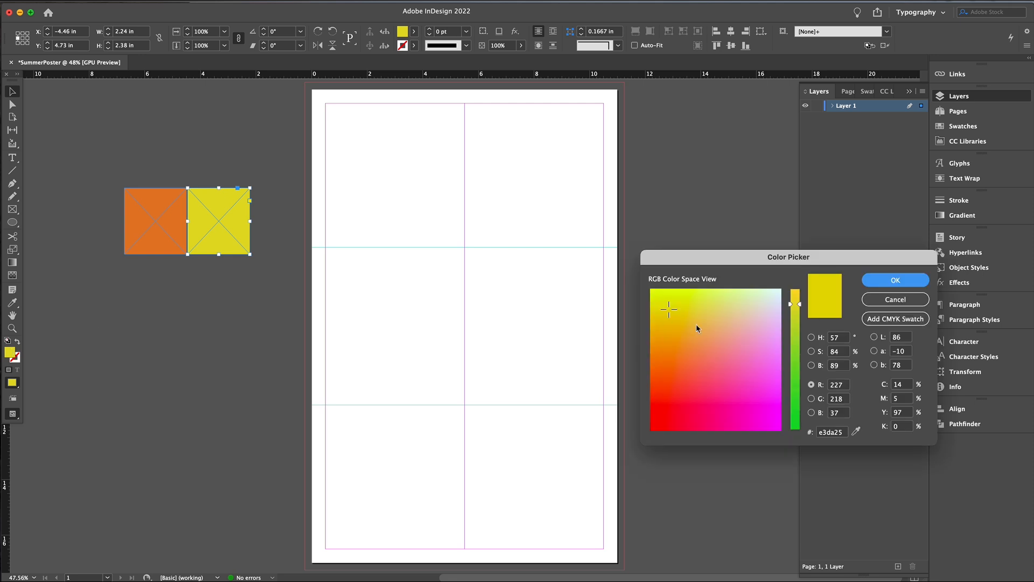
# Confirm the picked yellow and draw a curved Pen tool shape over the page's upper left corner, extending past the page edges.
pyautogui.press('Return')
pyautogui.press('p')
pyautogui.click(312, 248)
pyautogui.moveTo(361, 240); pyautogui.dragTo(486, 136)
pyautogui.moveTo(482, 82); pyautogui.dragTo(530, 52)
pyautogui.click(305, 126)
pyautogui.click(305, 299)
pyautogui.press('a')
pyautogui.press('super+shift+a')
pyautogui.click(305, 127)
pyautogui.hscroll(1, 464, 323)
pyautogui.click(12, 183)
pyautogui.click(79, 229)
pyautogui.click(472, 126)
pyautogui.press('super+z')
# Fill the curved corner shape with the orange sampled from the orange square on the pasteboard.
pyautogui.press('v')
pyautogui.press('super+shift+a')
pyautogui.click(464, 231)
pyautogui.press('i')
pyautogui.click(156, 264)
# Reshape the right edge of the orange shape by adjusting its anchor point and curve.
pyautogui.press('a')
pyautogui.press('super+shift+a')
pyautogui.moveTo(466, 133)
pyautogui.mouseDown()
pyautogui.moveTo(453, 159)
pyautogui.moveTo(459, 174)
pyautogui.moveTo(458, 137)
pyautogui.moveTo(474, 128)
pyautogui.moveTo(465, 132)
pyautogui.mouseUp()
pyautogui.moveTo(475, 180); pyautogui.dragTo(468, 211)
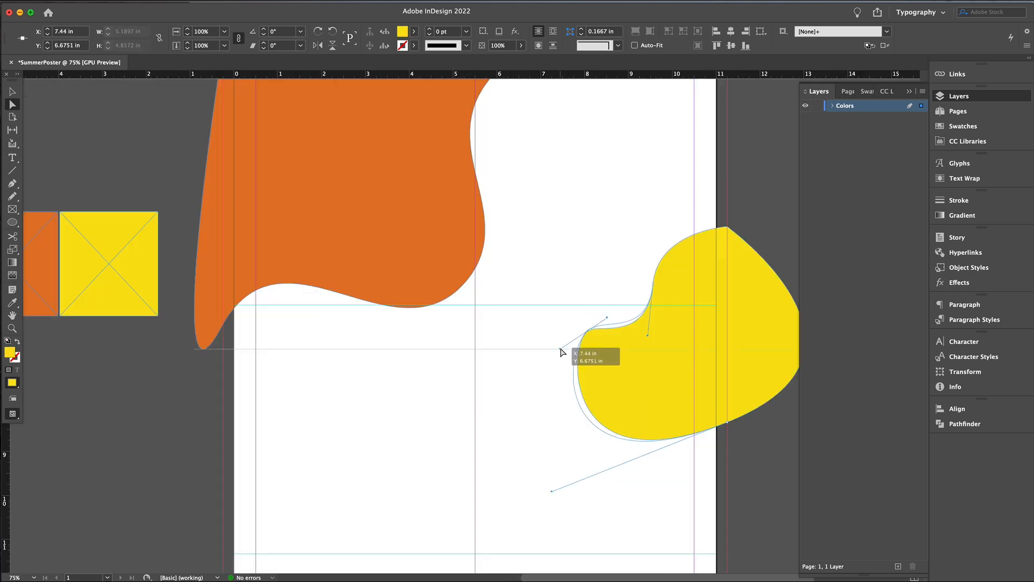
# Smooth the left side of the yellow blob by moving its anchor points and direction handles.
pyautogui.moveTo(566, 350); pyautogui.dragTo(664, 279)
pyautogui.moveTo(730, 425); pyautogui.dragTo(591, 472)
pyautogui.moveTo(561, 368); pyautogui.dragTo(583, 348)
pyautogui.moveTo(597, 309); pyautogui.dragTo(587, 351)
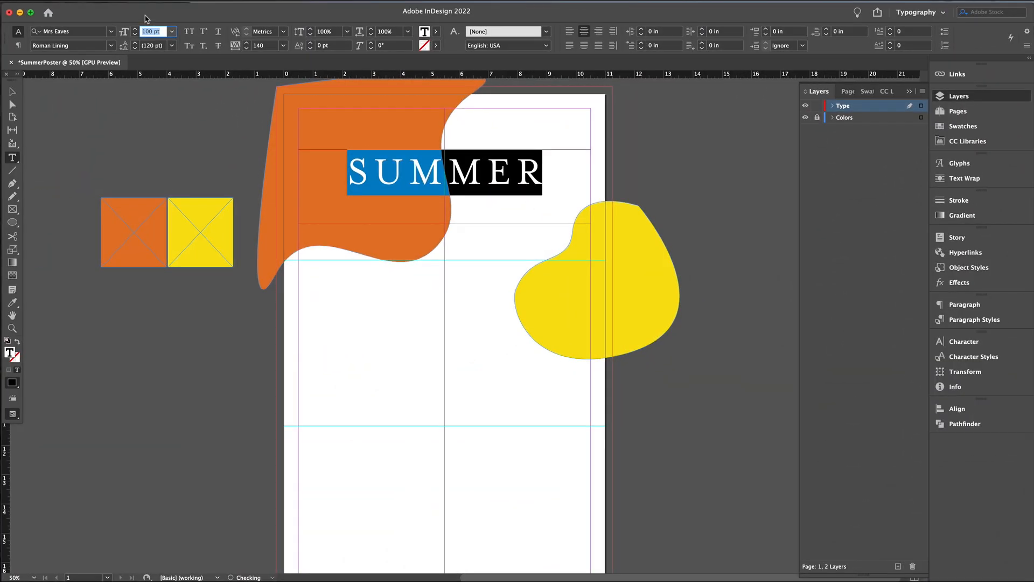
# Set the SUMMER headline to 130 pt and change its font to Gobold Regular.
pyautogui.write('130')
pyautogui.press('Return')
pyautogui.click(71, 31)
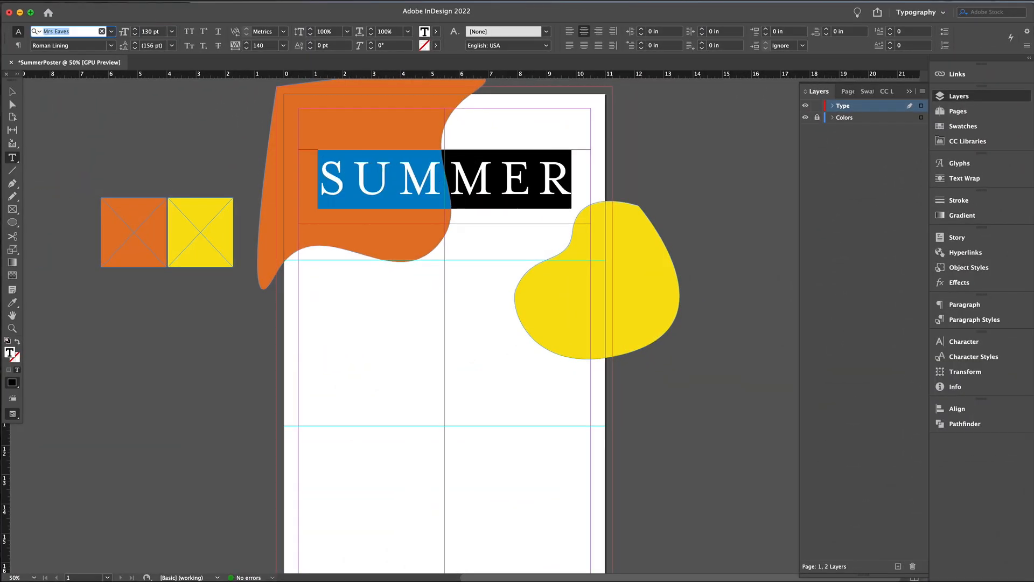
pyautogui.press('Up')
pyautogui.press('Up')
pyautogui.press('Up')
pyautogui.press('Up')
pyautogui.press('Up')
pyautogui.press('Up')
pyautogui.press('Up')
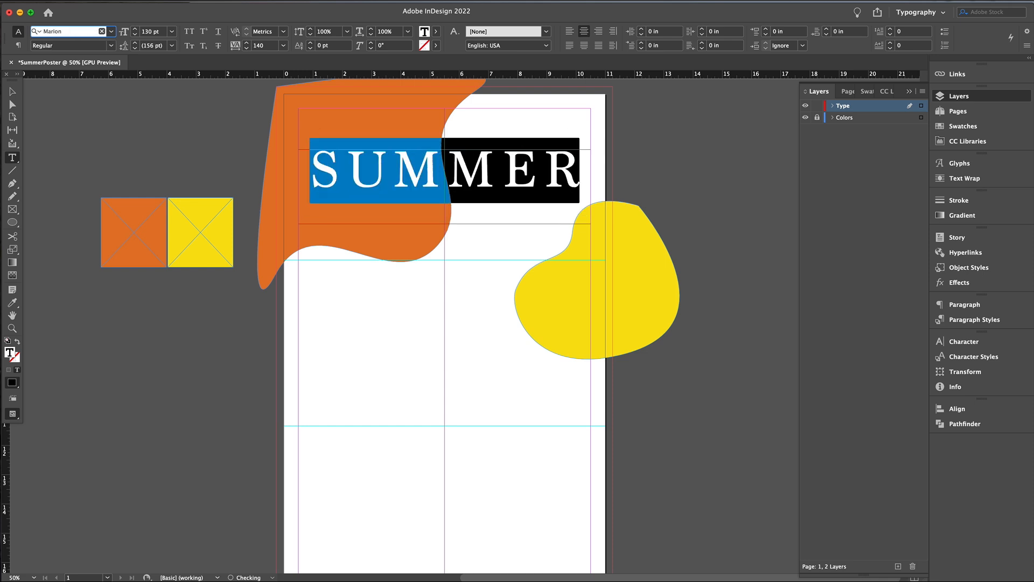
pyautogui.press('Up')
pyautogui.press('Up')
pyautogui.press('Up')
pyautogui.press('Up')
pyautogui.press('Up')
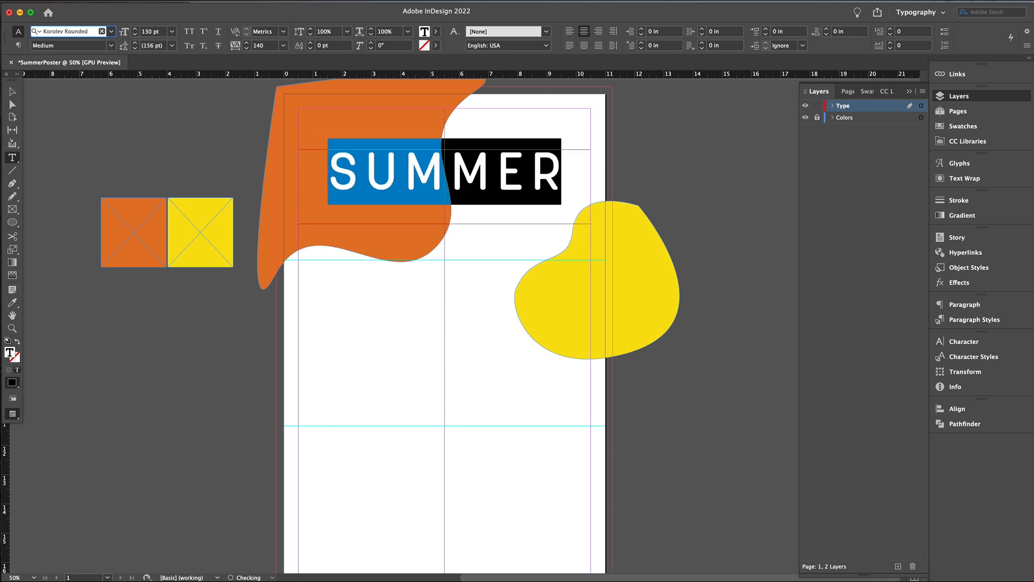
pyautogui.press('Up')
pyautogui.press('Up')
pyautogui.press('Up')
pyautogui.press('Up')
pyautogui.press('Up')
pyautogui.press('Up')
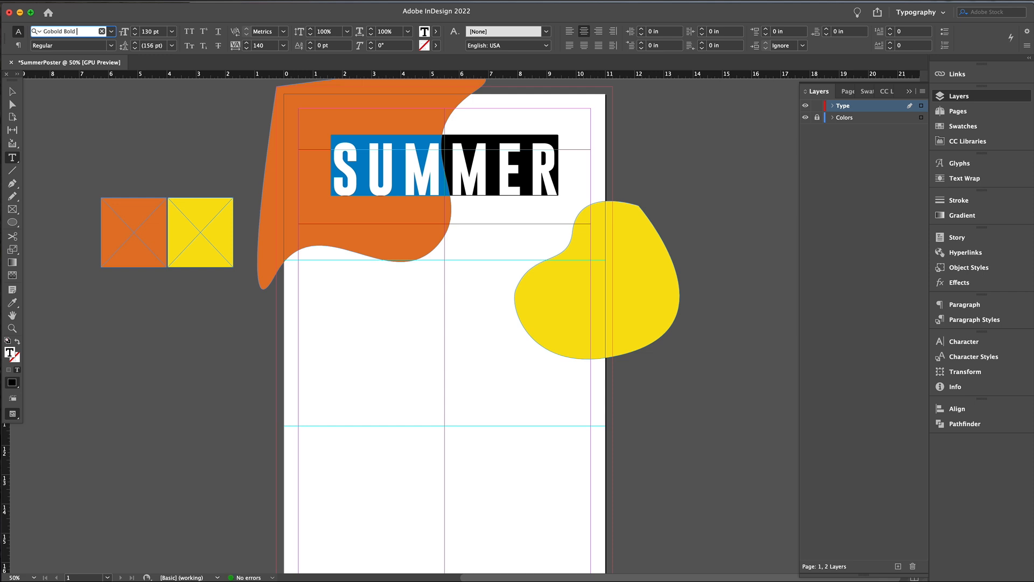
pyautogui.press('Up')
pyautogui.press('Up')
pyautogui.press('Down')
pyautogui.press('Down')
pyautogui.press('Up')
pyautogui.press('Return')
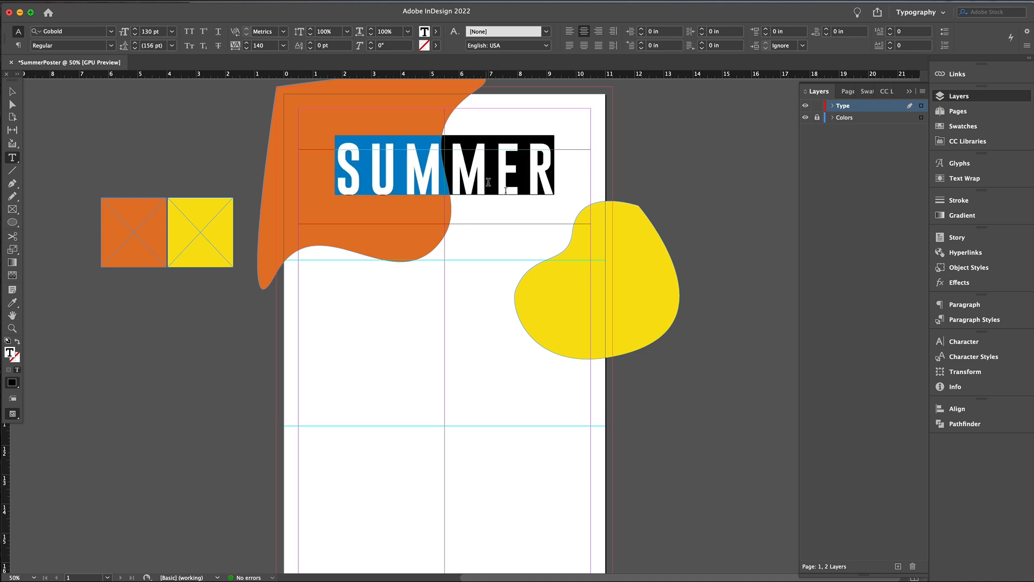
# Increase the tracking of the SUMMER headline to 240.
pyautogui.hotkey('alt', 'Right')
pyautogui.hotkey('alt', 'Right')
pyautogui.hotkey('alt', 'Right')
pyautogui.hotkey('alt', 'Right')
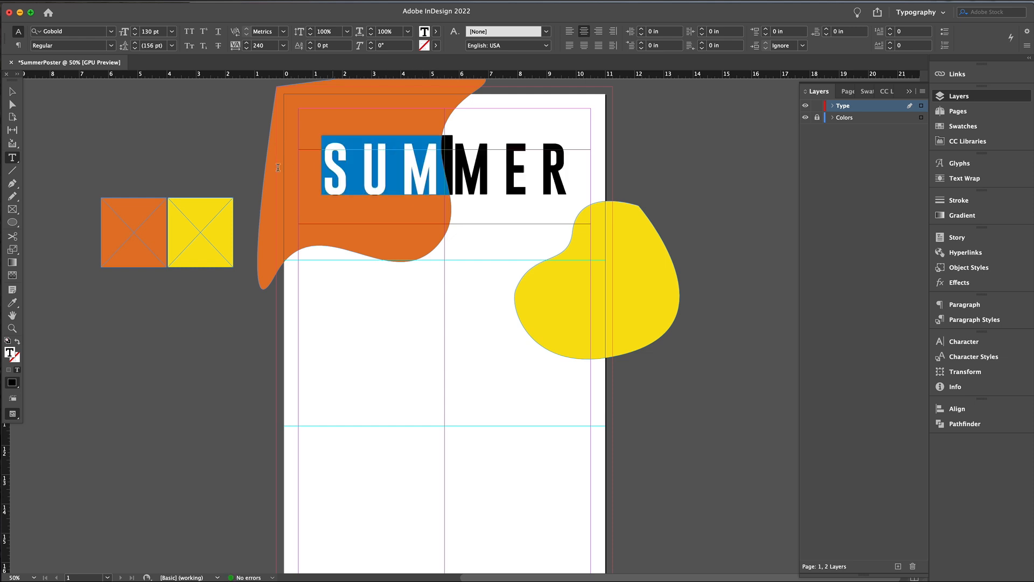
# Color the letters SUM with the [Paper] swatch and MER with the orange C=8 M=64 Y=100 K=0 swatch.
pyautogui.click(951, 127)
pyautogui.click(860, 151)
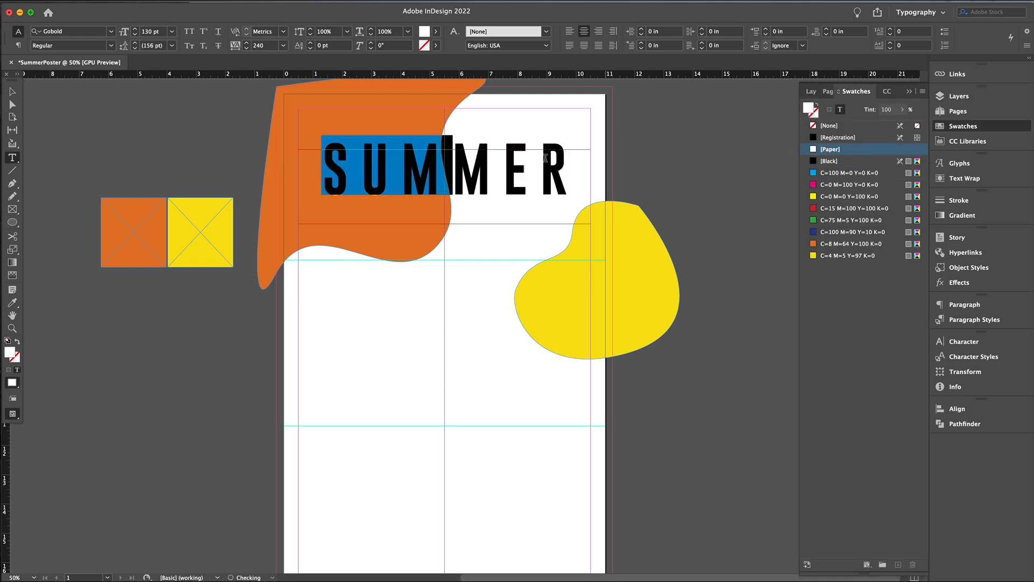
pyautogui.moveTo(453, 164); pyautogui.dragTo(572, 199)
pyautogui.click(853, 244)
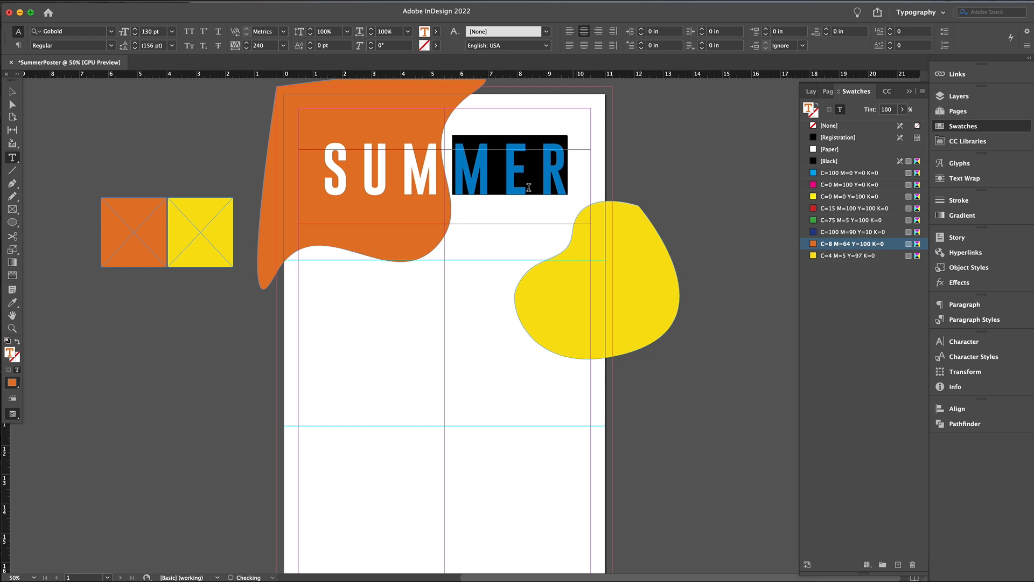
# Widen the tracking of the whole SUMMER headline a little more and finish editing the text.
pyautogui.click(583, 175)
pyautogui.moveTo(584, 175); pyautogui.dragTo(163, 118)
pyautogui.hotkey('alt', 'Right')
pyautogui.hotkey('alt', 'Right')
pyautogui.press('Escape')
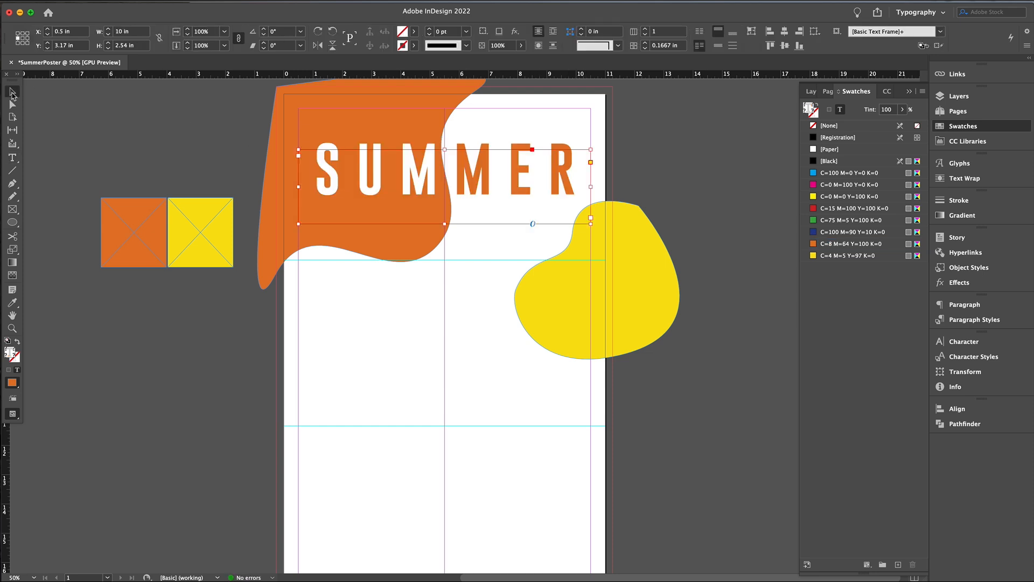
# Shorten the SUMMER text frame to 1.66 in high, shift it slightly down, and preview the poster without guides.
pyautogui.moveTo(445, 223); pyautogui.dragTo(472, 194)
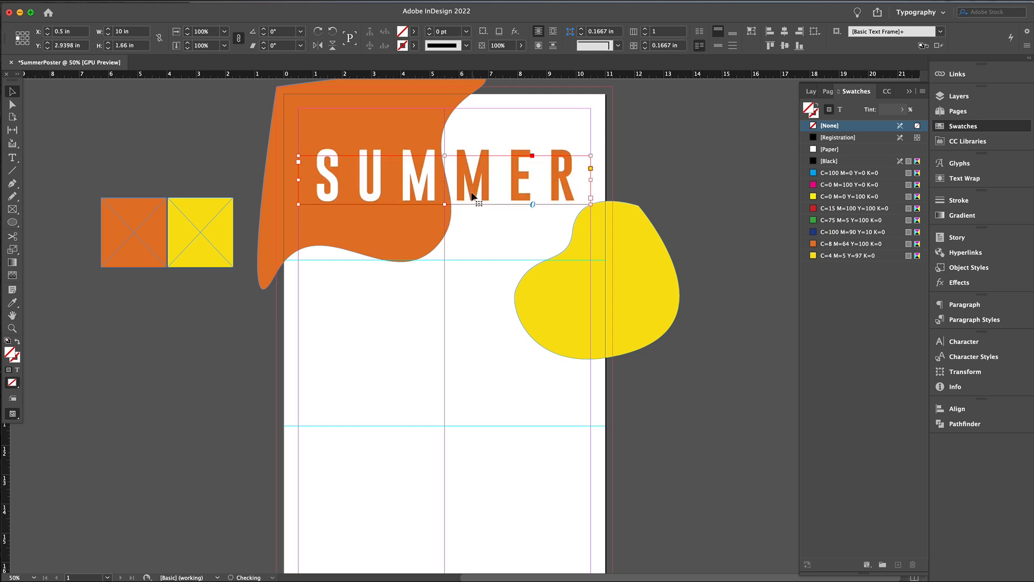
pyautogui.press('w')
pyautogui.click(672, 165)
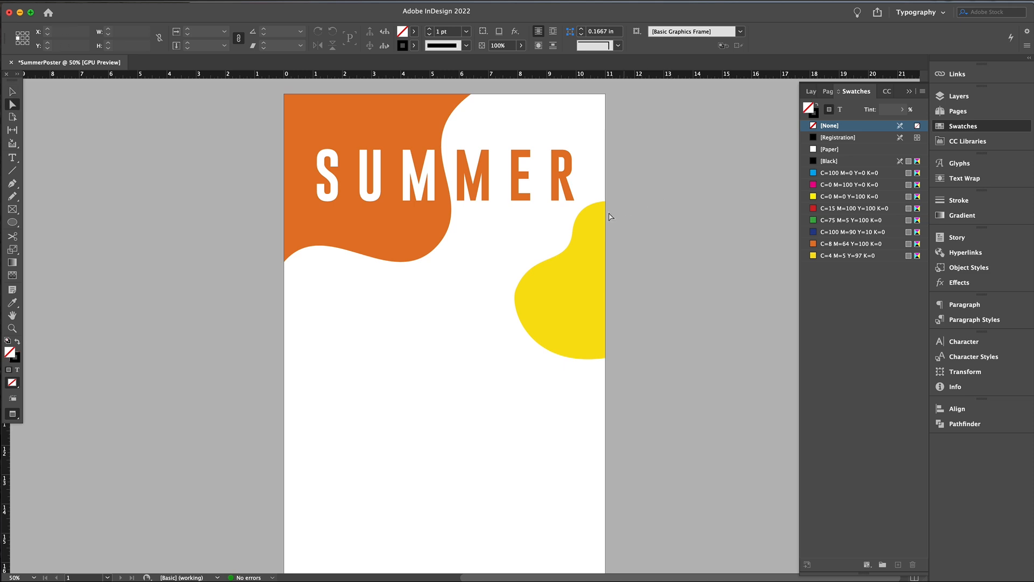
# Unlock the Colors layer and move the yellow blob to X 8 in, Y 6.2785 in.
pyautogui.click(959, 96)
pyautogui.click(678, 269)
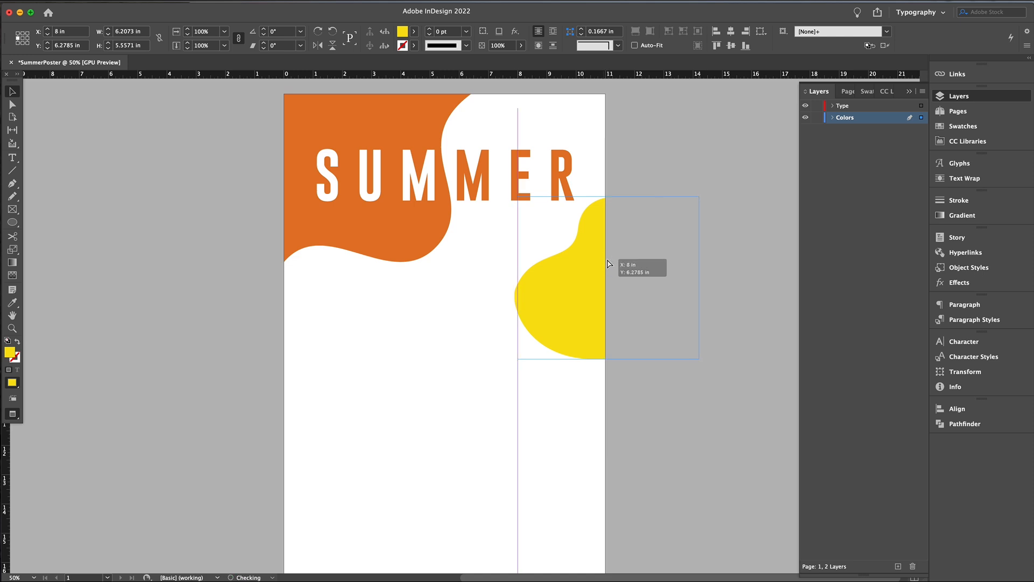
pyautogui.click(754, 299)
# Move the yellow blob's left anchor point to X 8.14 in and adjust its direction handles for a smoother curve.
pyautogui.press('a')
pyautogui.click(518, 295)
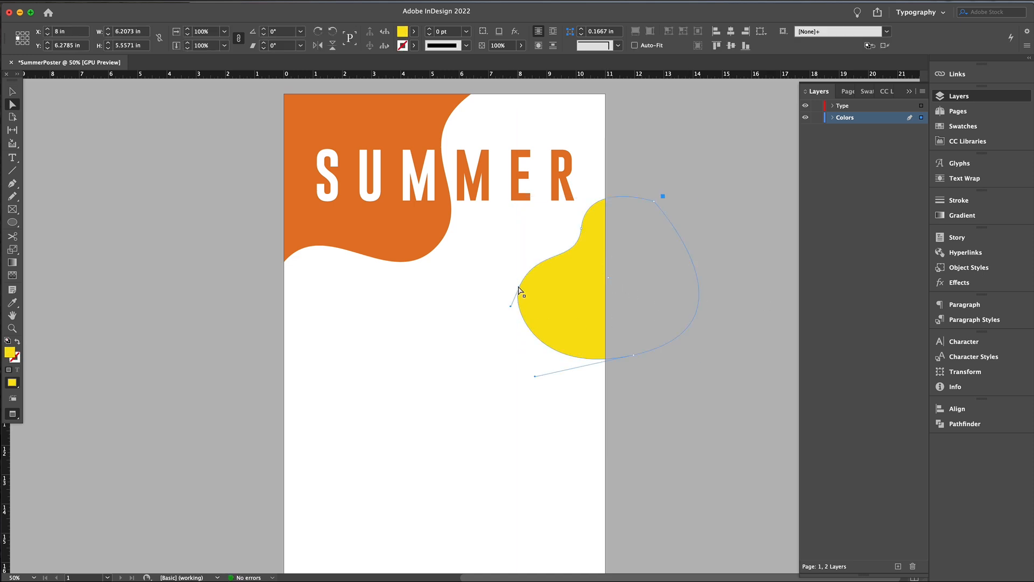
pyautogui.moveTo(512, 308)
pyautogui.mouseDown()
pyautogui.moveTo(508, 318)
pyautogui.moveTo(522, 295)
pyautogui.mouseUp()
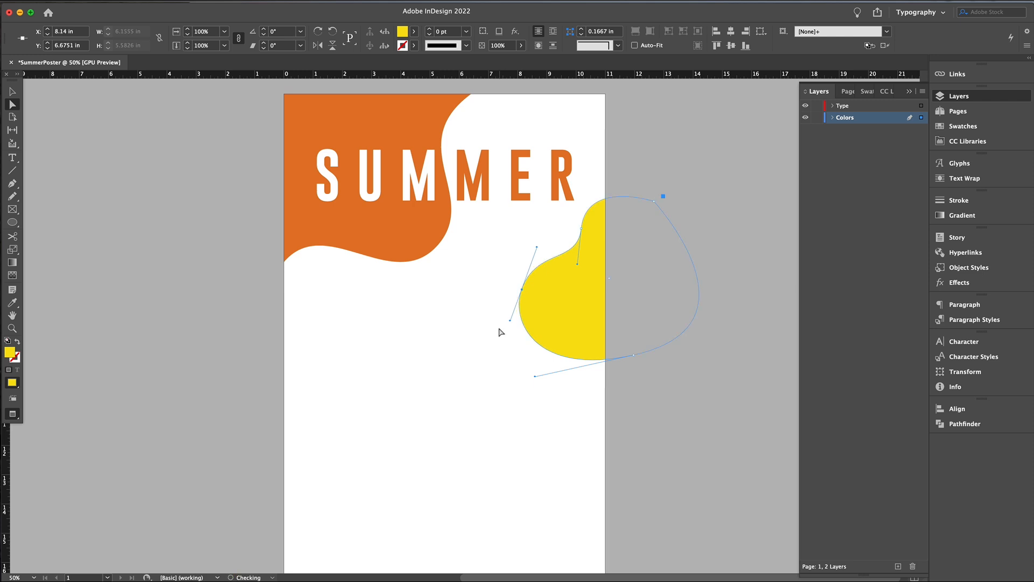
pyautogui.click(499, 330)
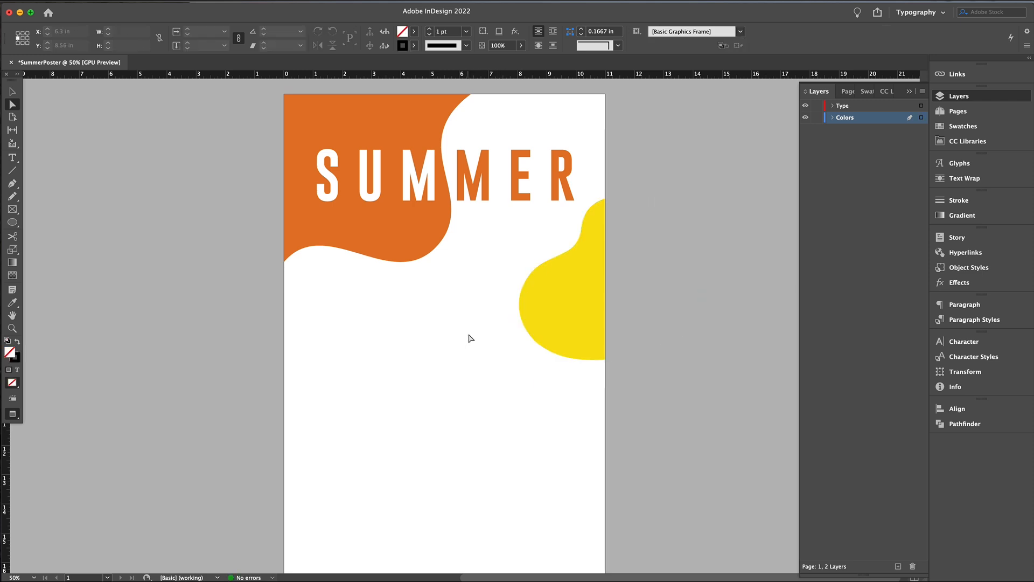
pyautogui.click(440, 250)
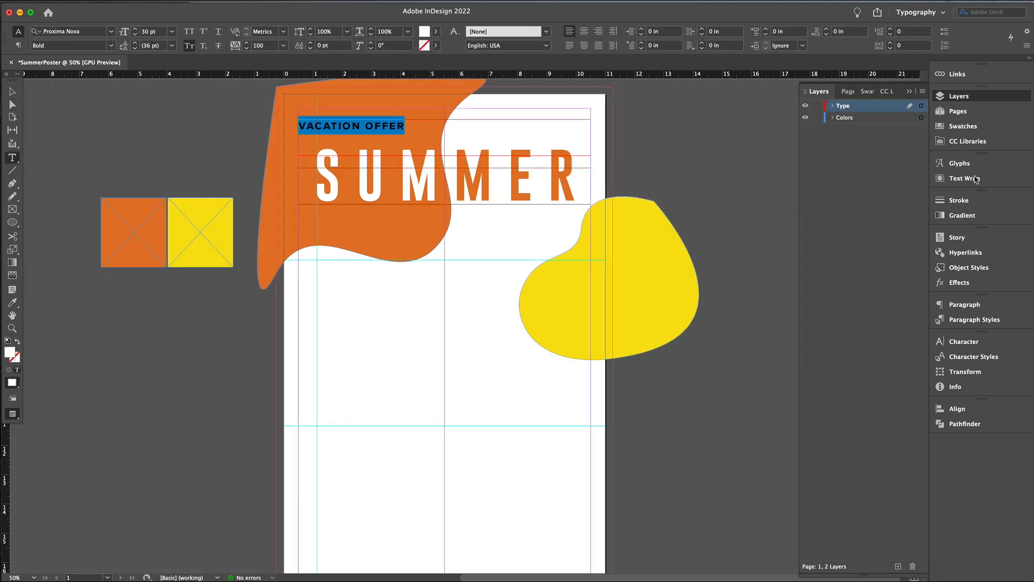
# Color the VACATION OFFER text with the yellow C=4 M=5 Y=97 K=0 swatch.
pyautogui.click(963, 126)
pyautogui.click(849, 255)
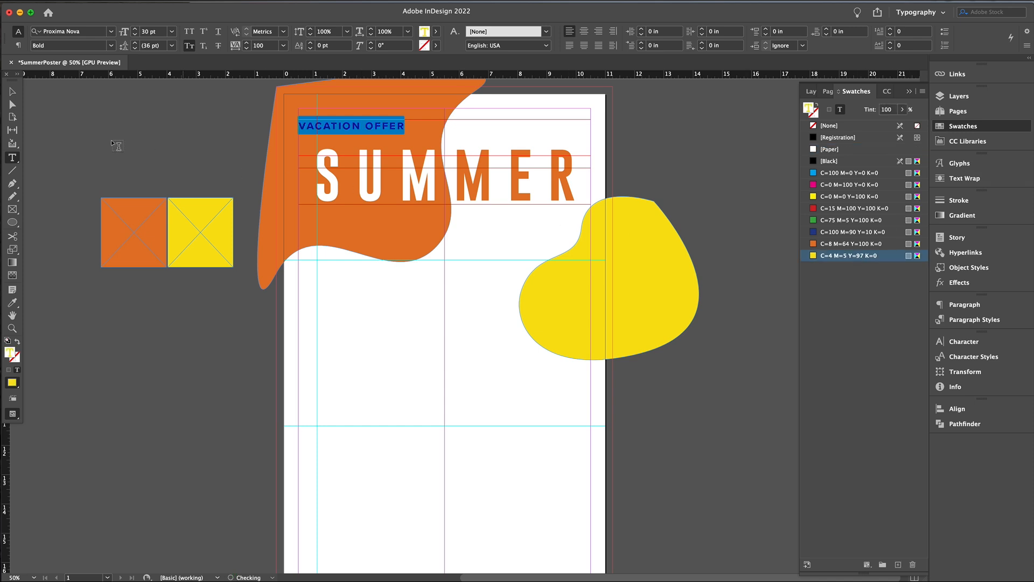
pyautogui.click(11, 92)
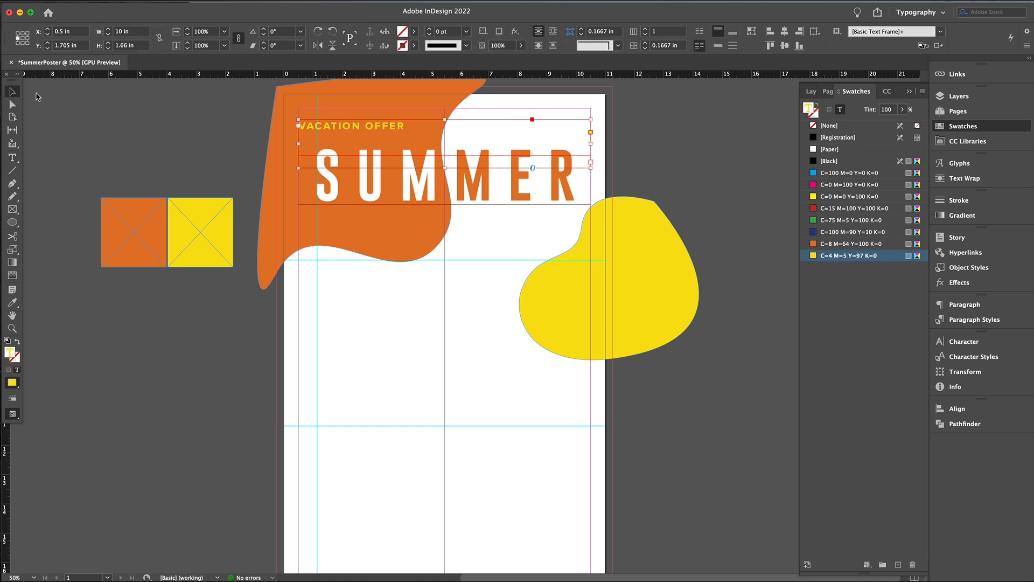
# Align the VACATION OFFER frame with the headline's left edge at X 1.14 in, shrink it to 3.7 by 0.405 in, and preview.
pyautogui.moveTo(366, 126); pyautogui.dragTo(366, 126)
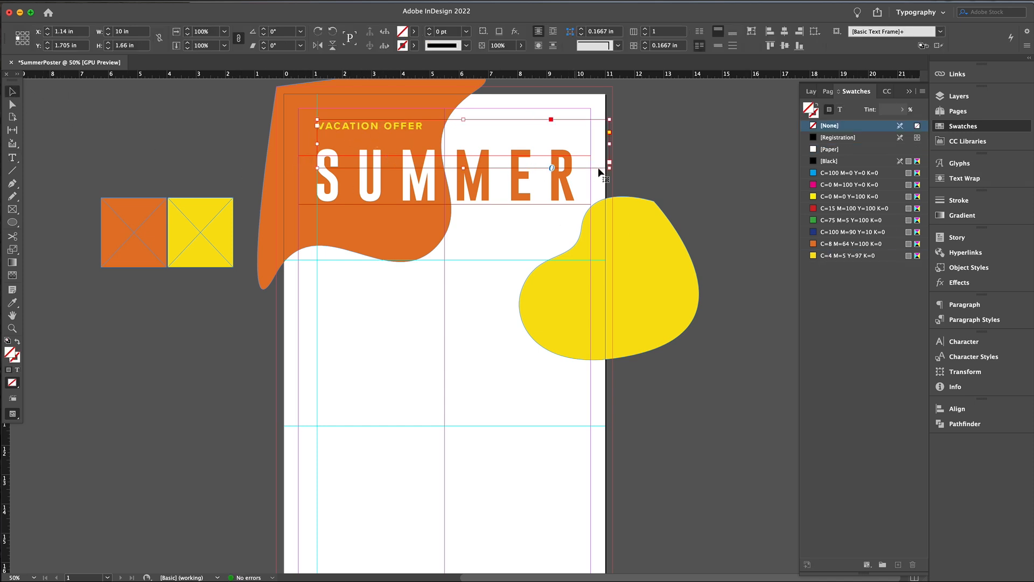
pyautogui.moveTo(609, 168); pyautogui.dragTo(426, 131)
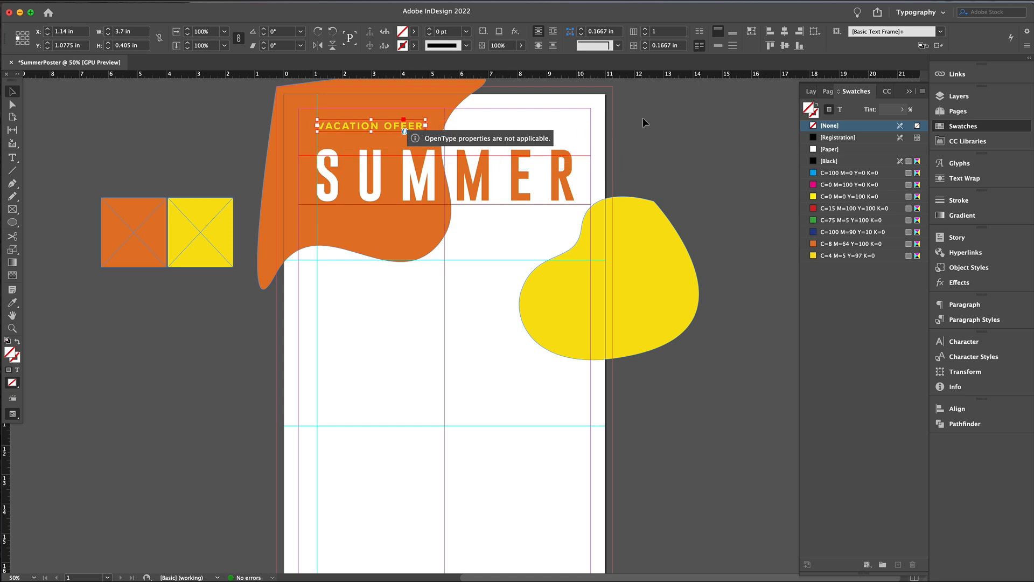
pyautogui.click(467, 126)
pyautogui.press('w')
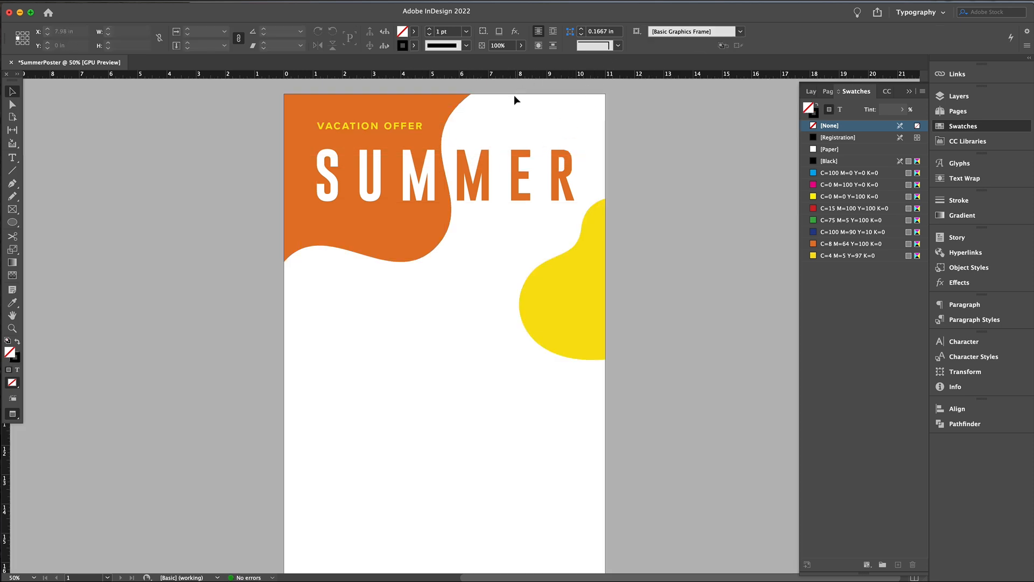
# Draw an empty square frame from the page's upper left corner to the guide at the headline's left edge.
pyautogui.press('w')
pyautogui.click(14, 210)
pyautogui.moveTo(285, 96); pyautogui.dragTo(318, 127)
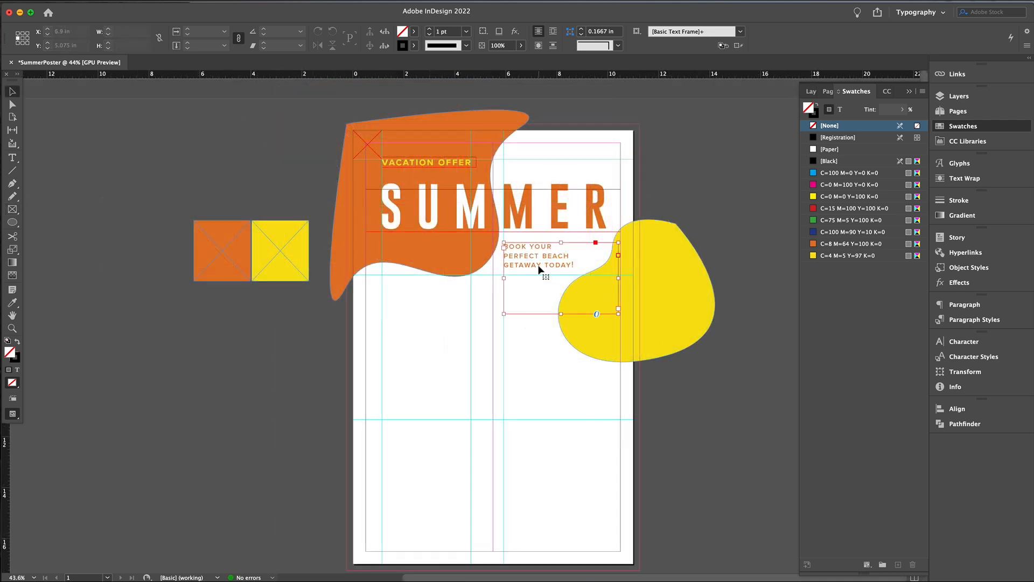
# Move the BOOK YOUR PERFECT BEACH GETAWAY TODAY! text frame down to adjust its gap below the headline.
pyautogui.moveTo(543, 269); pyautogui.dragTo(544, 264)
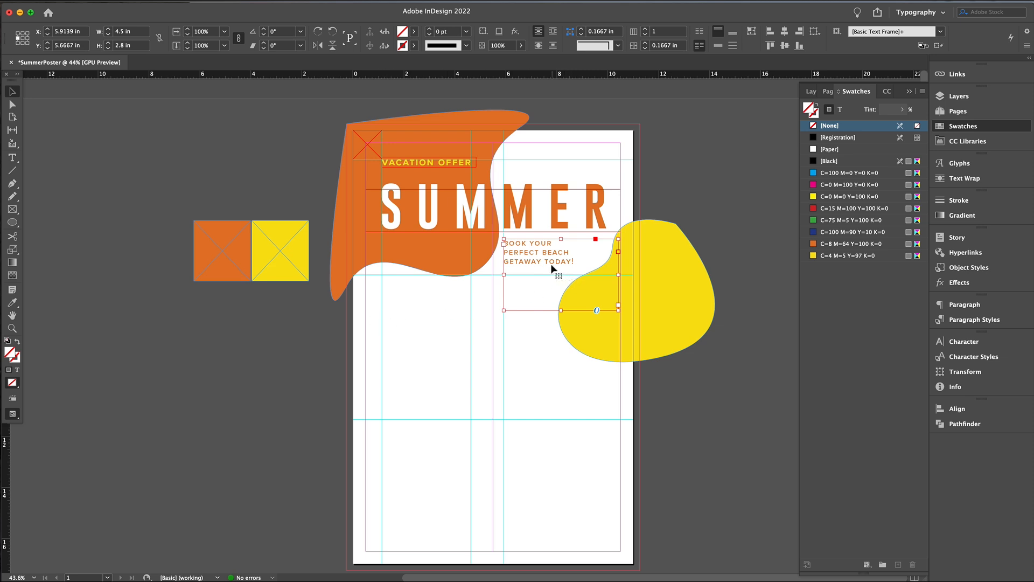
pyautogui.moveTo(549, 267); pyautogui.dragTo(550, 274)
pyautogui.press('Down')
pyautogui.press('Down')
pyautogui.press('Down')
pyautogui.press('Down')
pyautogui.press('Down')
pyautogui.press('Down')
pyautogui.press('Down')
pyautogui.press('Down')
pyautogui.press('Down')
pyautogui.press('Down')
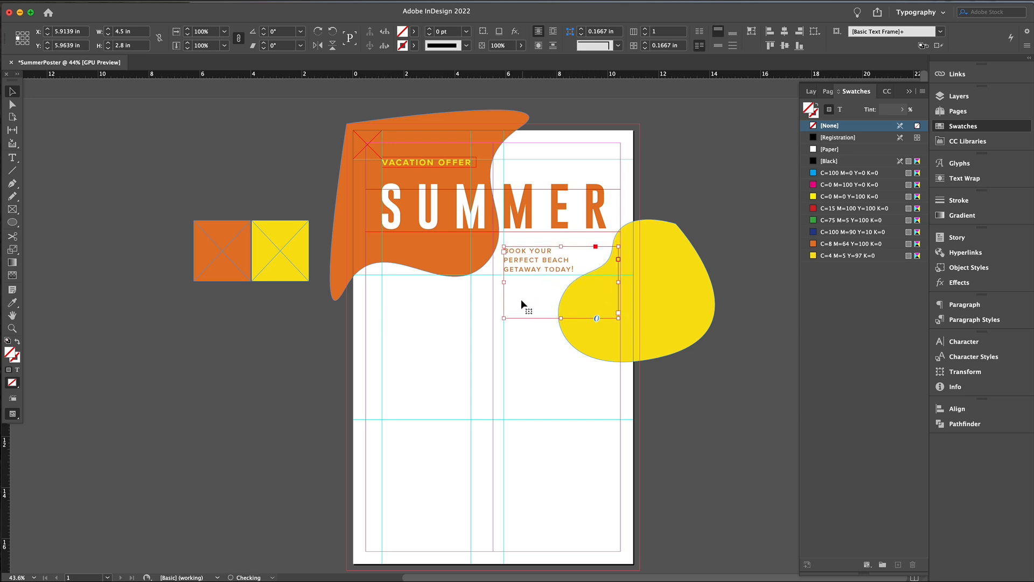
# Move the yellow blob slightly down the page and preview the poster without guides.
pyautogui.click(687, 316)
pyautogui.moveTo(697, 328); pyautogui.dragTo(704, 337)
pyautogui.press('w')
pyautogui.click(767, 279)
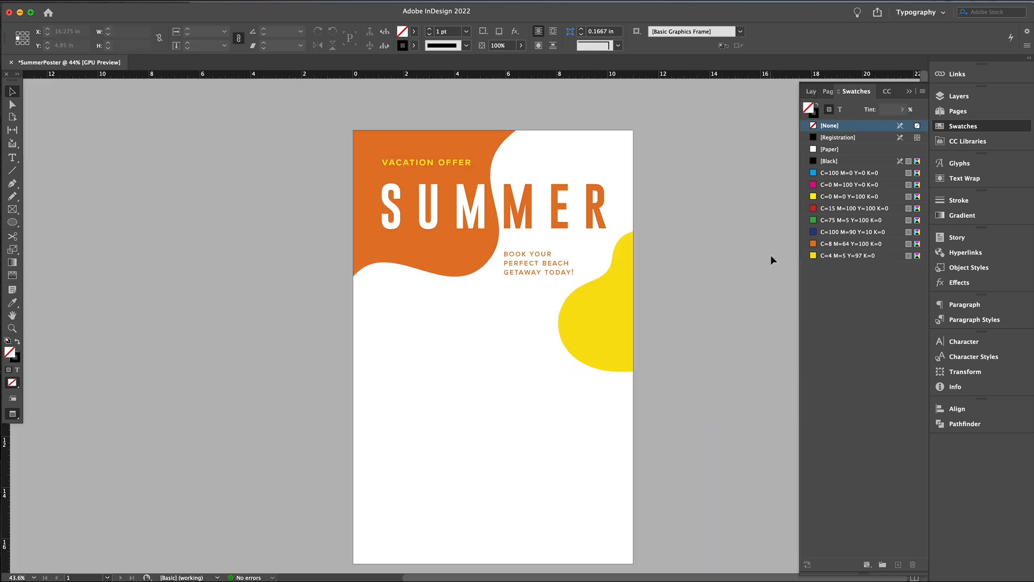
# Nudge the SUMMER headline frame down to Y 3.2453 in.
pyautogui.click(546, 204)
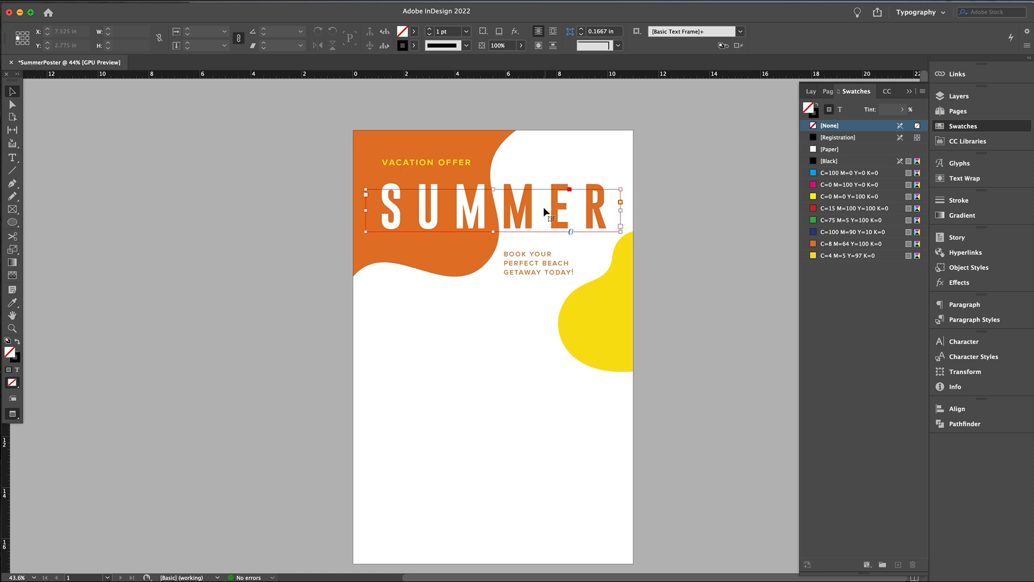
pyautogui.press('Down')
pyautogui.press('Down')
pyautogui.press('Down')
pyautogui.press('Down')
pyautogui.press('Down')
pyautogui.press('Down')
pyautogui.press('Down')
# Compare the gaps above and below the SUMMER headline using a temporary frame.
pyautogui.press('f')
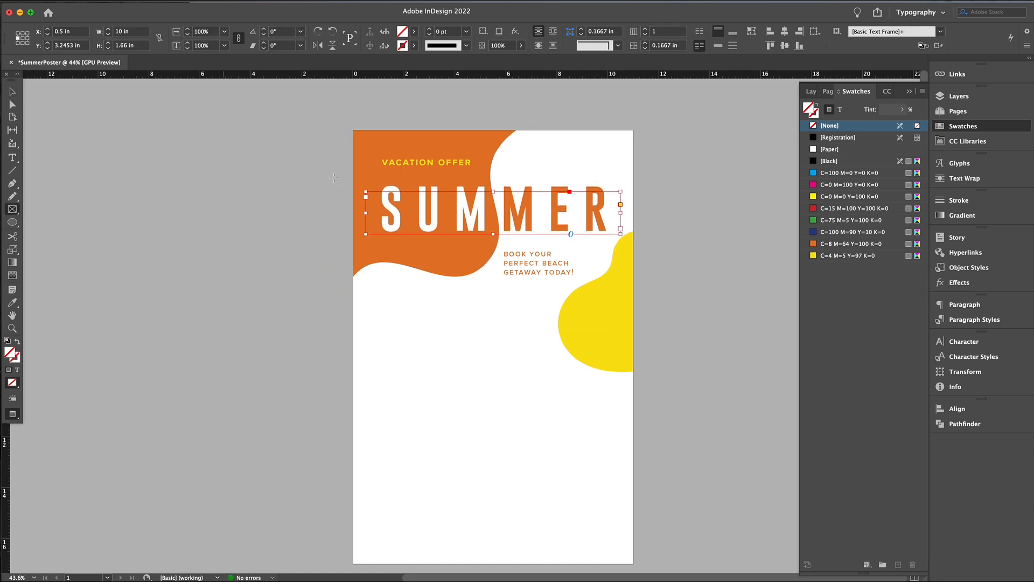
pyautogui.moveTo(391, 166); pyautogui.dragTo(555, 243)
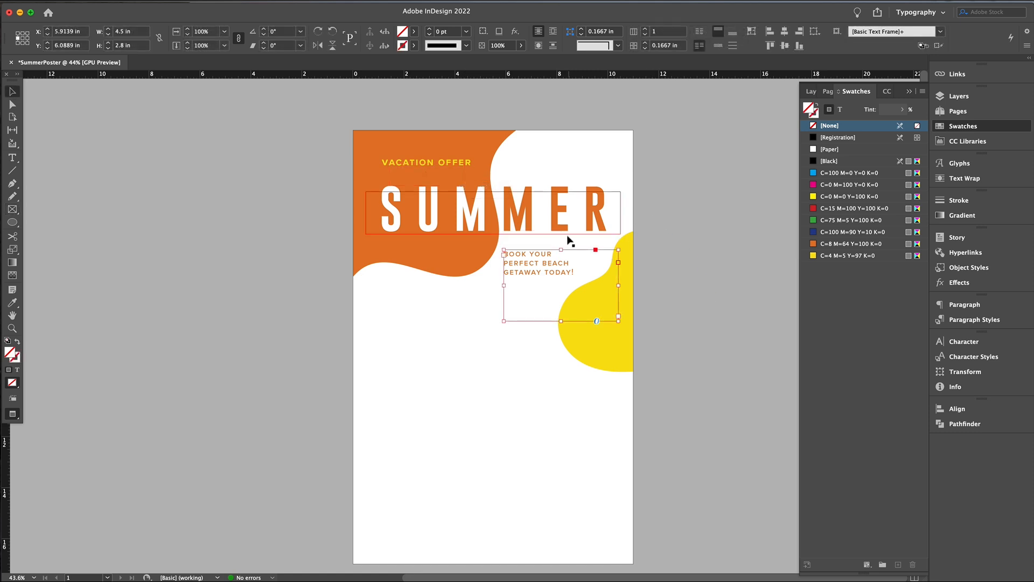
pyautogui.click(678, 220)
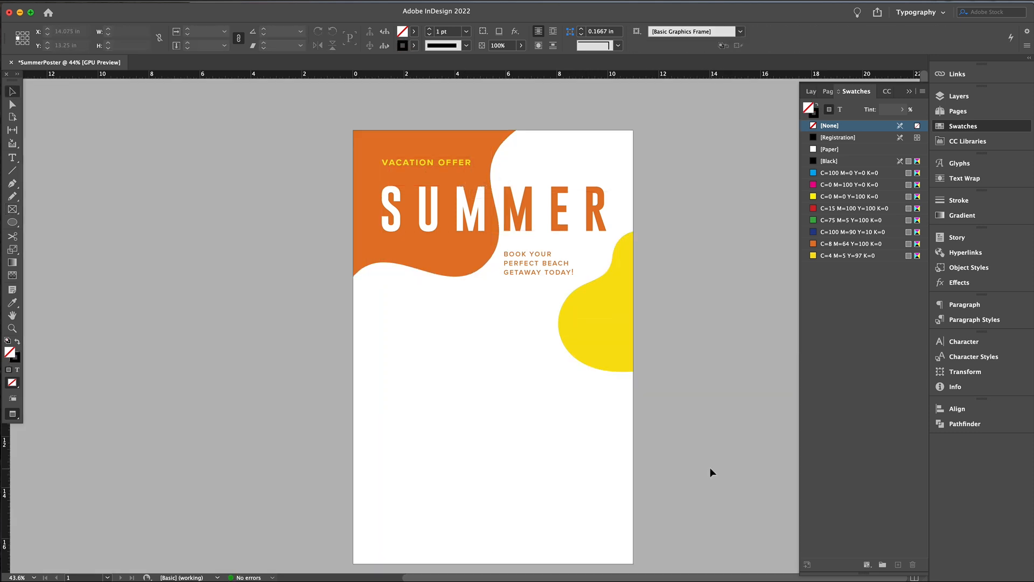
# Save the document as SummerPoster.indd.
pyautogui.press('super+shift+s')
pyautogui.click(752, 315)
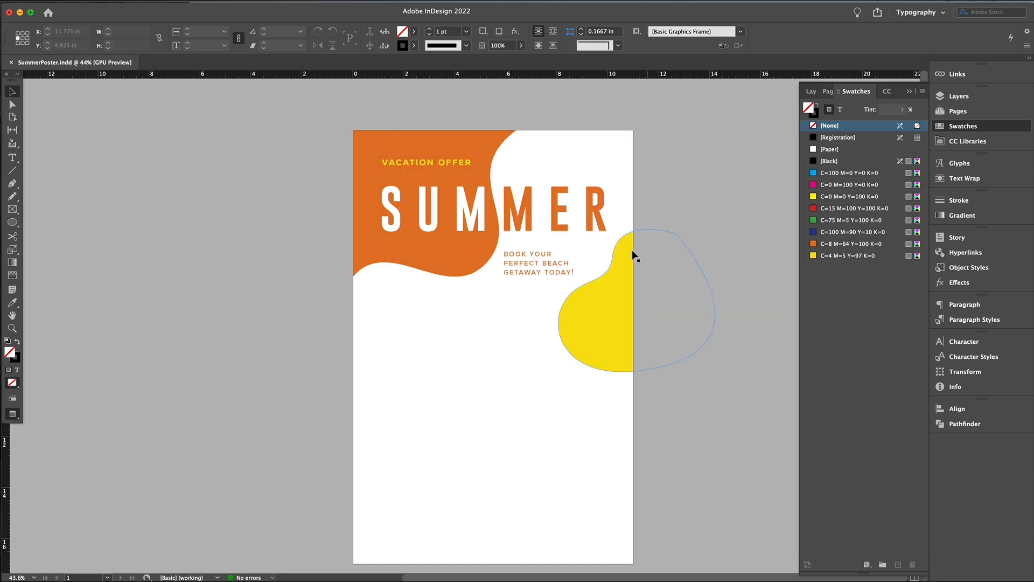
# Change the orange swatch to C=0 M=66 Y=100 K=0 and the yellow swatch to C=0 M=5 Y=97 K=0.
pyautogui.doubleClick(814, 245)
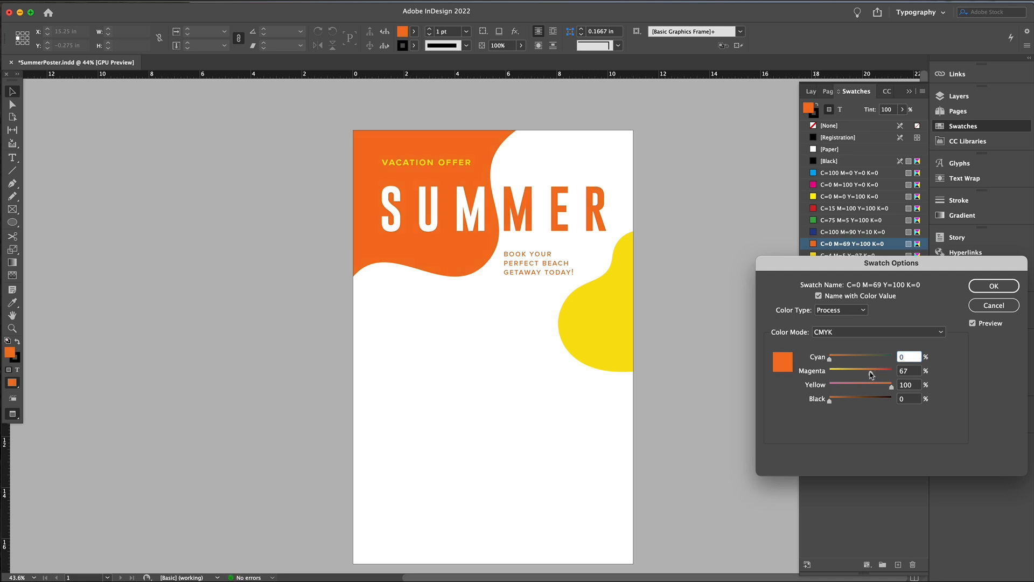
pyautogui.click(990, 291)
pyautogui.doubleClick(845, 260)
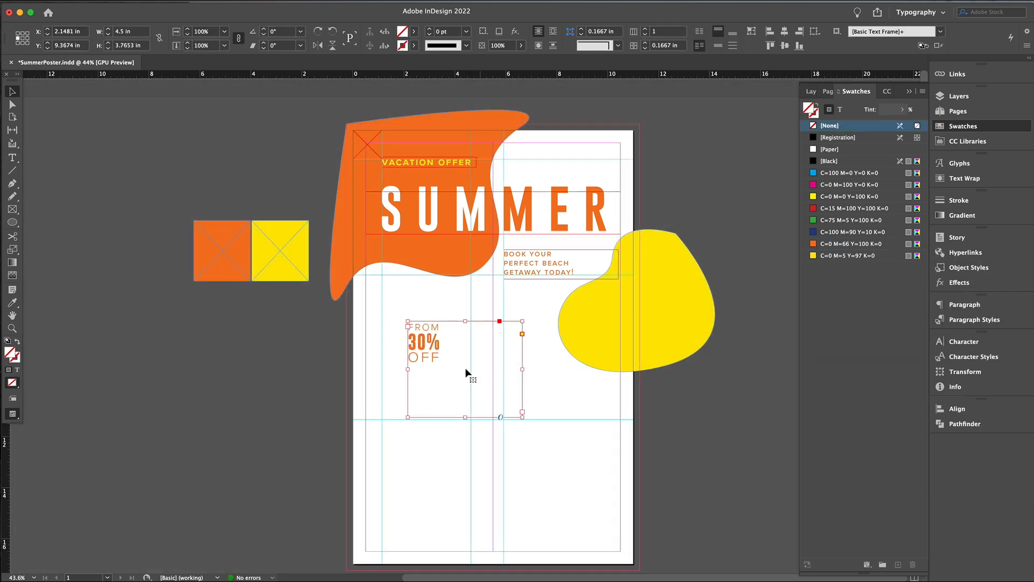
# Adjust the FROM 30% OFF text frame, move it onto the visible part of the yellow blob, and preview the poster.
pyautogui.moveTo(469, 370); pyautogui.dragTo(393, 355)
pyautogui.moveTo(442, 327); pyautogui.dragTo(388, 320)
pyautogui.click(13, 93)
pyautogui.moveTo(502, 339); pyautogui.dragTo(676, 319)
pyautogui.press('w')
pyautogui.click(762, 270)
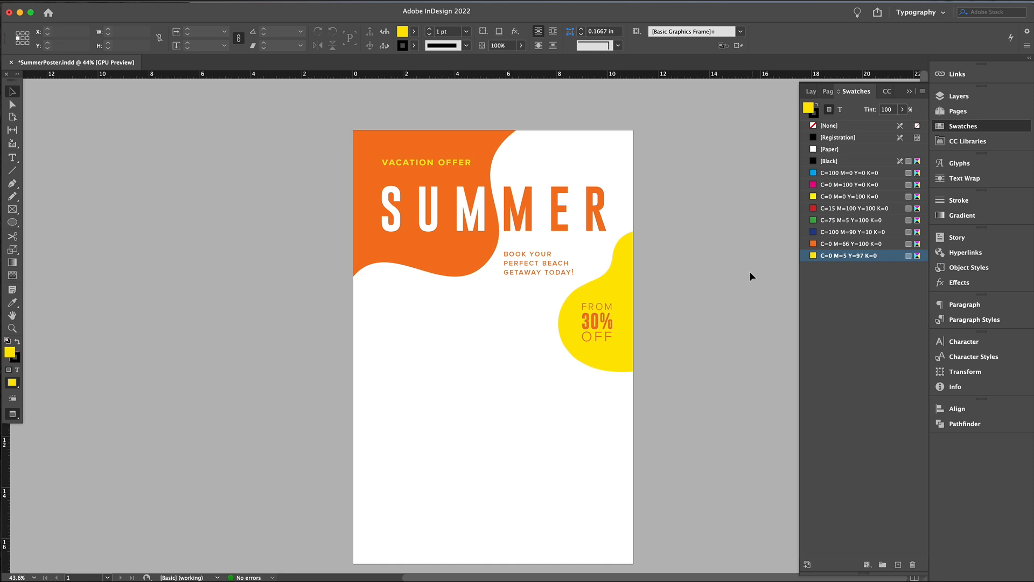
# Kern the start of the 30% line to -300 so it aligns with FROM above it, and select the FROM line.
pyautogui.click(607, 313)
pyautogui.press('z')
pyautogui.click(602, 333)
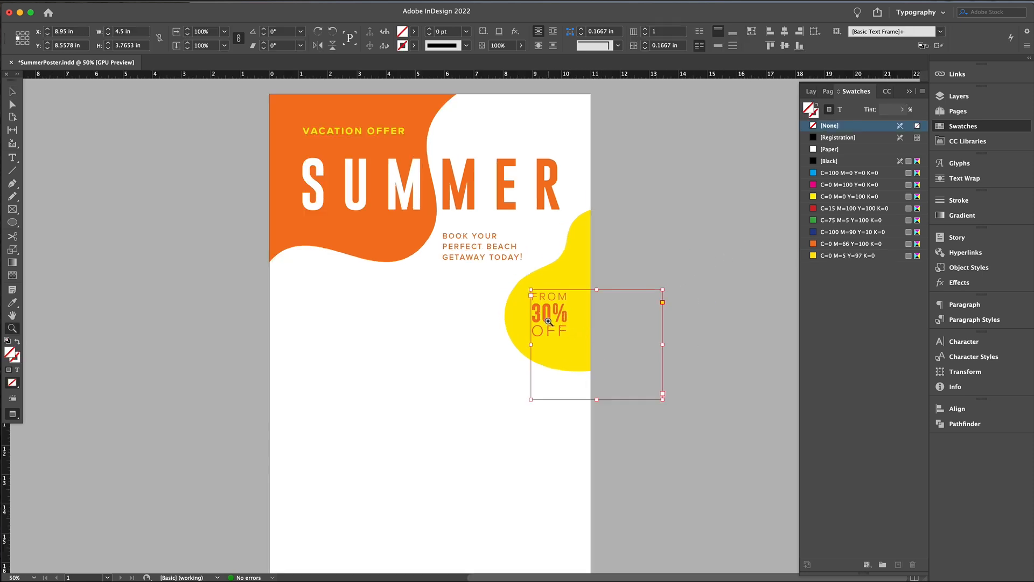
pyautogui.click(547, 323)
pyautogui.click(423, 332)
pyautogui.press('v')
pyautogui.moveTo(15, 428); pyautogui.dragTo(437, 356)
pyautogui.doubleClick(445, 300)
pyautogui.moveTo(443, 301); pyautogui.dragTo(350, 302)
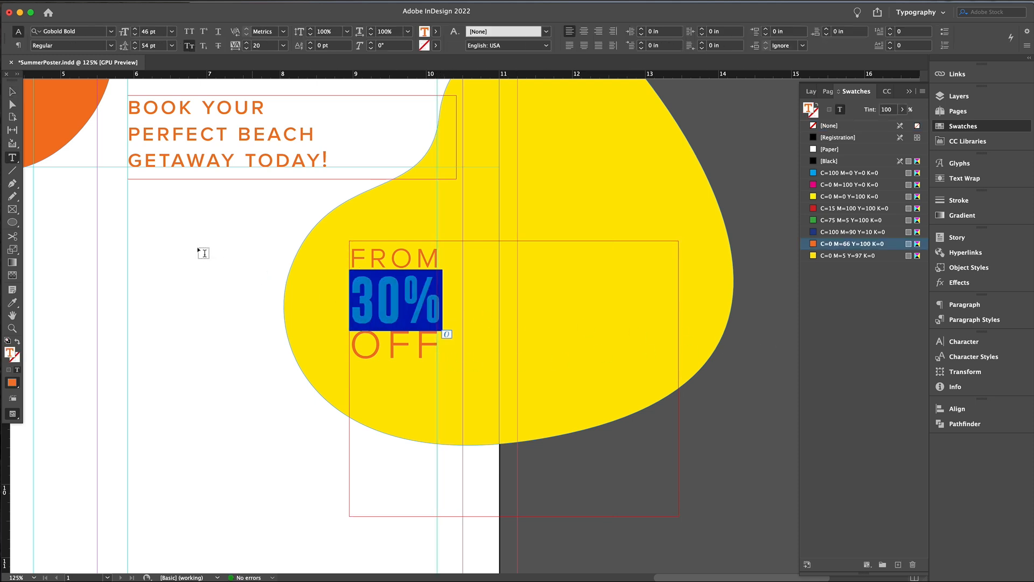
pyautogui.press('Left')
pyautogui.hotkey('alt', 'Left')
pyautogui.hotkey('alt', 'Left')
pyautogui.hotkey('alt', 'Left')
pyautogui.hotkey('alt', 'Left')
pyautogui.hotkey('alt', 'Left')
pyautogui.hotkey('alt', 'Left')
pyautogui.hotkey('alt', 'Left')
pyautogui.hotkey('alt', 'Left')
pyautogui.hotkey('alt', 'Left')
pyautogui.hotkey('alt', 'Left')
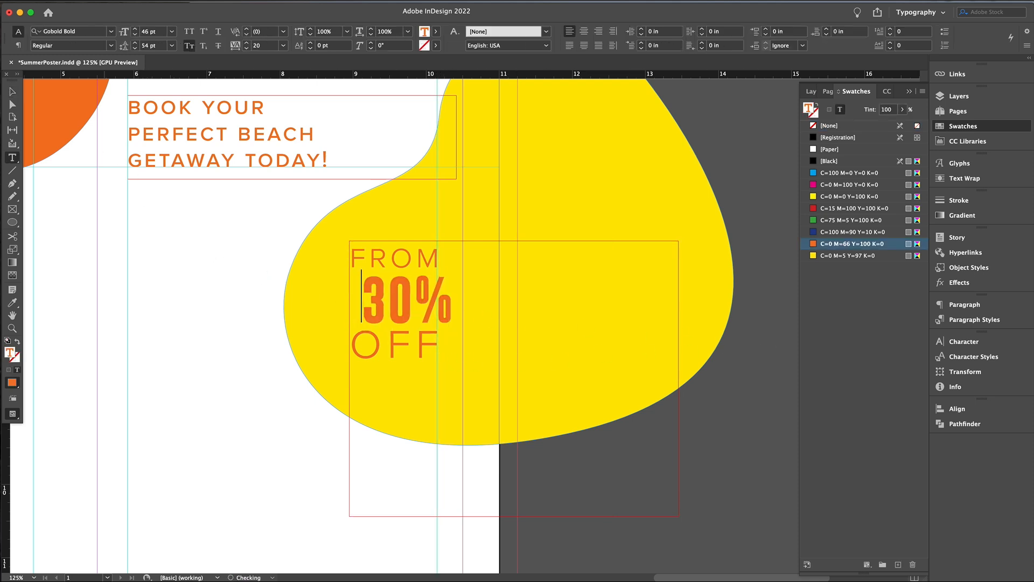
pyautogui.hotkey('alt', 'Left')
pyautogui.hotkey('alt', 'Left')
pyautogui.hotkey('alt', 'Left')
pyautogui.hotkey('alt', 'Left')
pyautogui.hotkey('alt', 'Left')
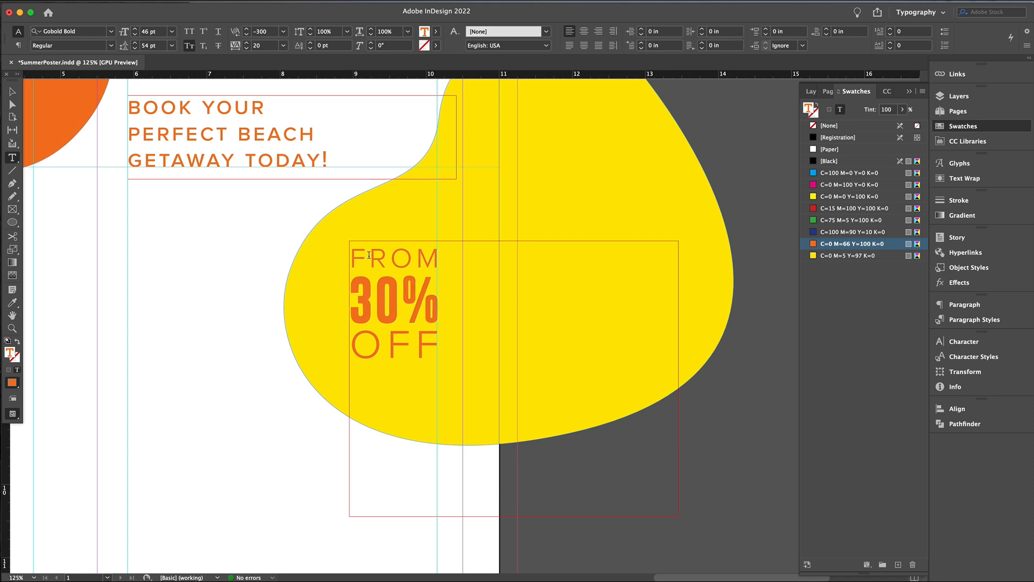
pyautogui.moveTo(360, 255); pyautogui.dragTo(474, 254)
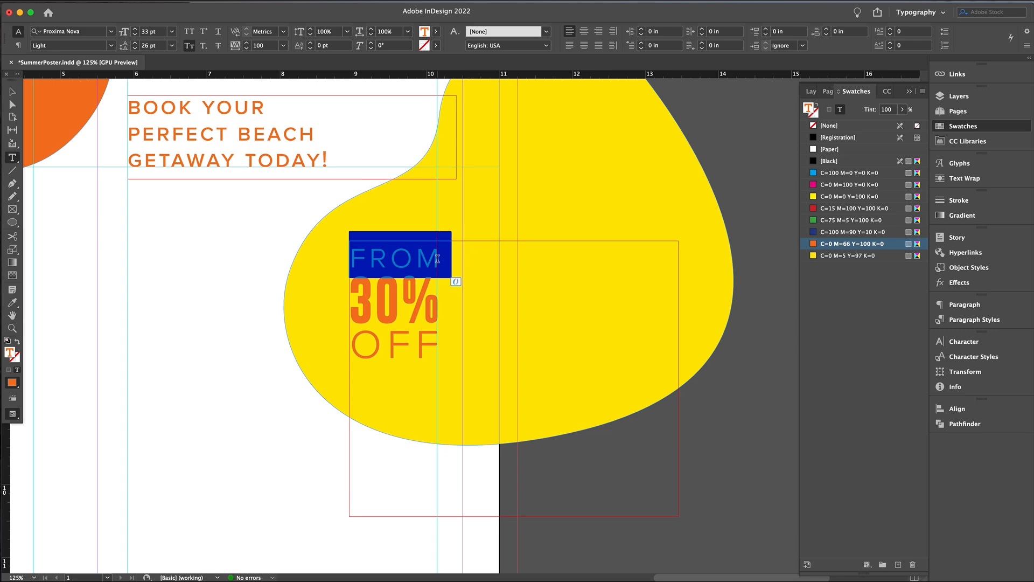
pyautogui.moveTo(437, 258); pyautogui.dragTo(317, 254)
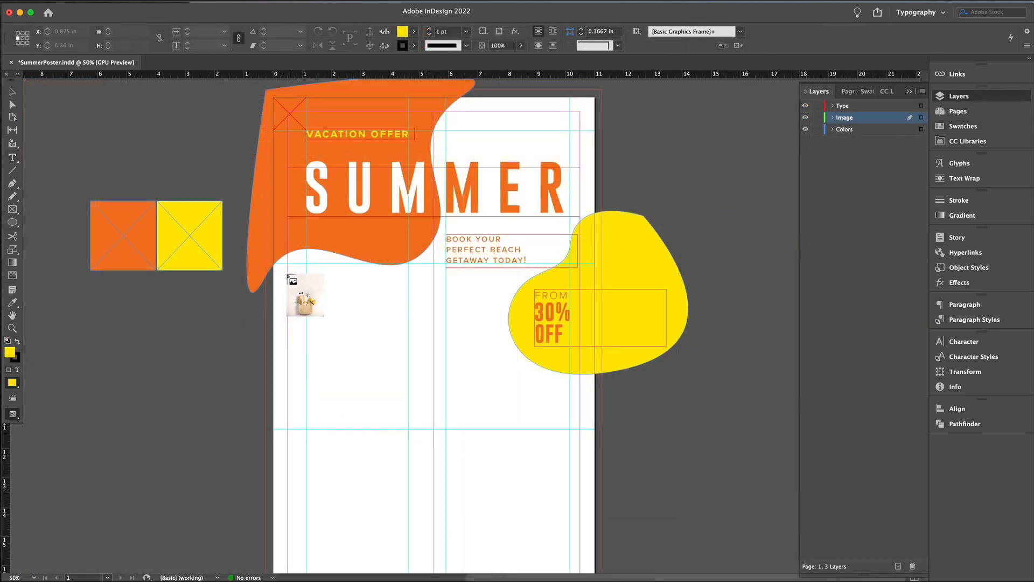
# Place the beach bag photo across the full bleed width below the orange shape, and move the Image layer beneath Colors.
pyautogui.moveTo(266, 270); pyautogui.dragTo(602, 468)
pyautogui.scroll(-3, 657, 325)
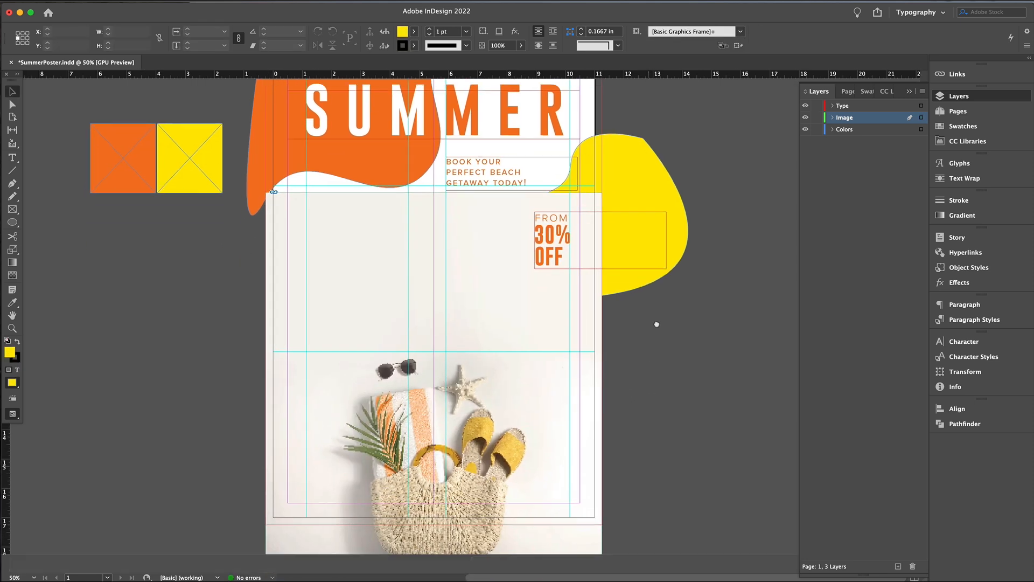
pyautogui.hscroll(-2, 657, 324)
pyautogui.click(472, 269)
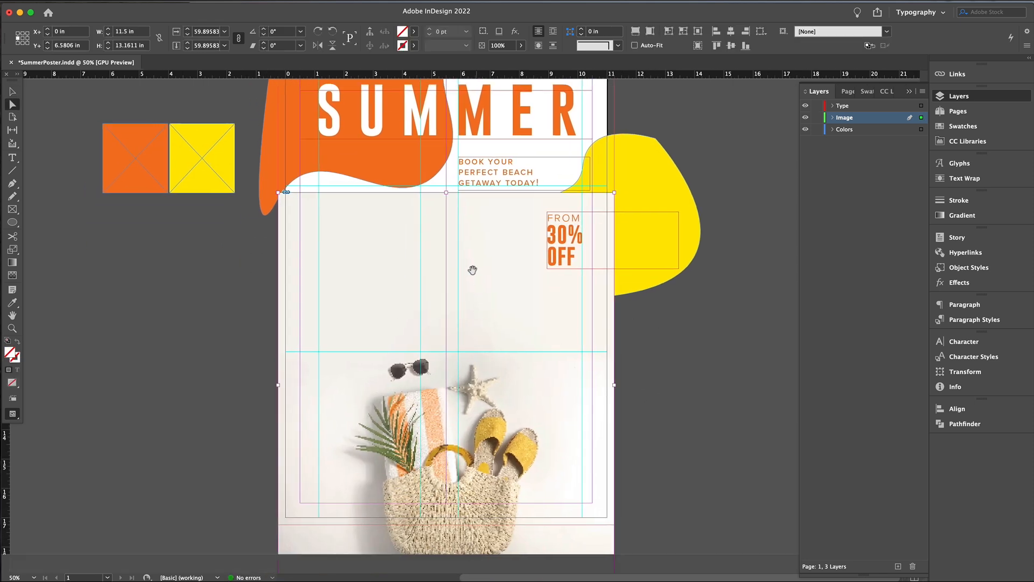
pyautogui.click(748, 248)
pyautogui.moveTo(843, 118); pyautogui.dragTo(843, 136)
# Enlarge the beach bag photo inside its frame to about 80% and shift it up so the whole bag shows.
pyautogui.click(424, 227)
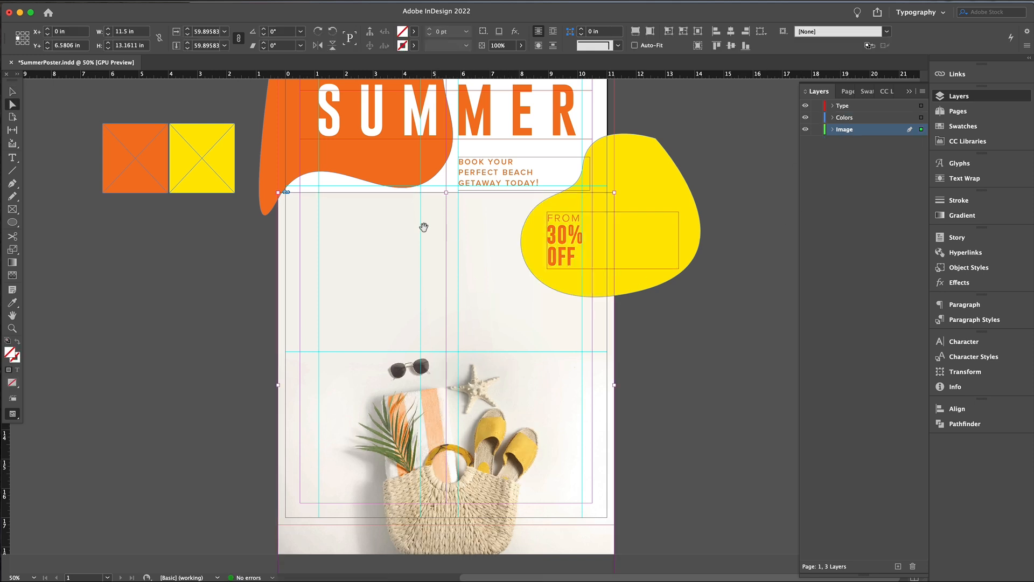
pyautogui.moveTo(274, 384); pyautogui.dragTo(189, 384)
pyautogui.moveTo(614, 384); pyautogui.dragTo(639, 384)
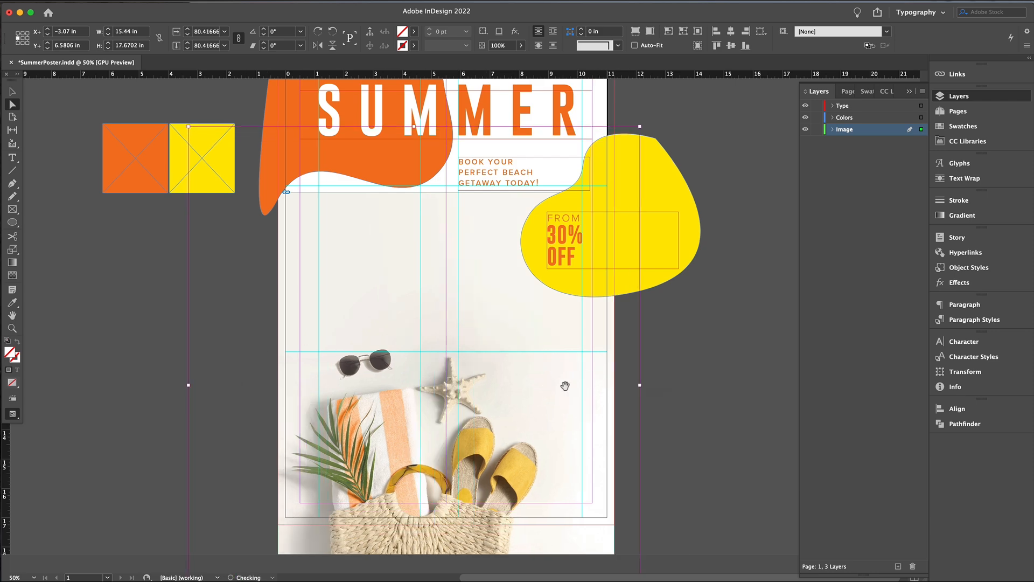
pyautogui.moveTo(516, 398); pyautogui.dragTo(527, 354)
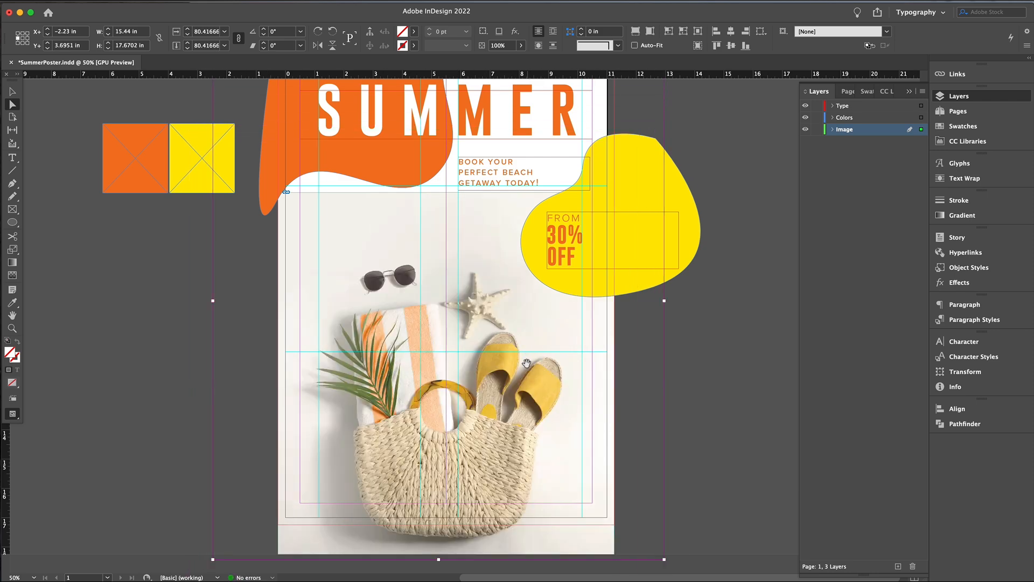
# Change the yellow swatch to C=0 M=7 Y=97 K=0.
pyautogui.scroll(3, 510, 338)
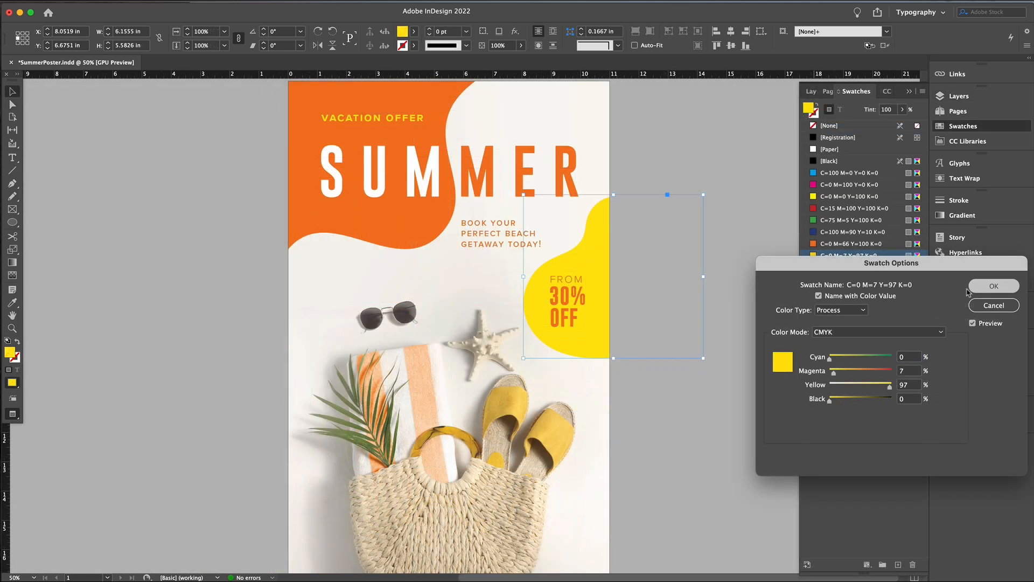
pyautogui.click(971, 288)
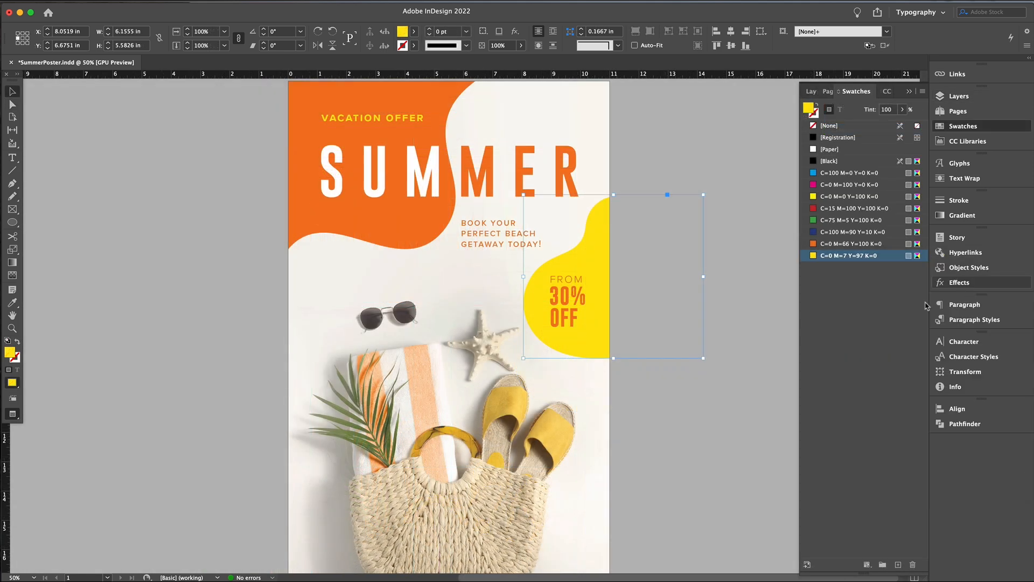
# Compare the bag's distances from the left and right page edges using a temporary frame about 2.13 in wide, and preview the poster.
pyautogui.click(566, 447)
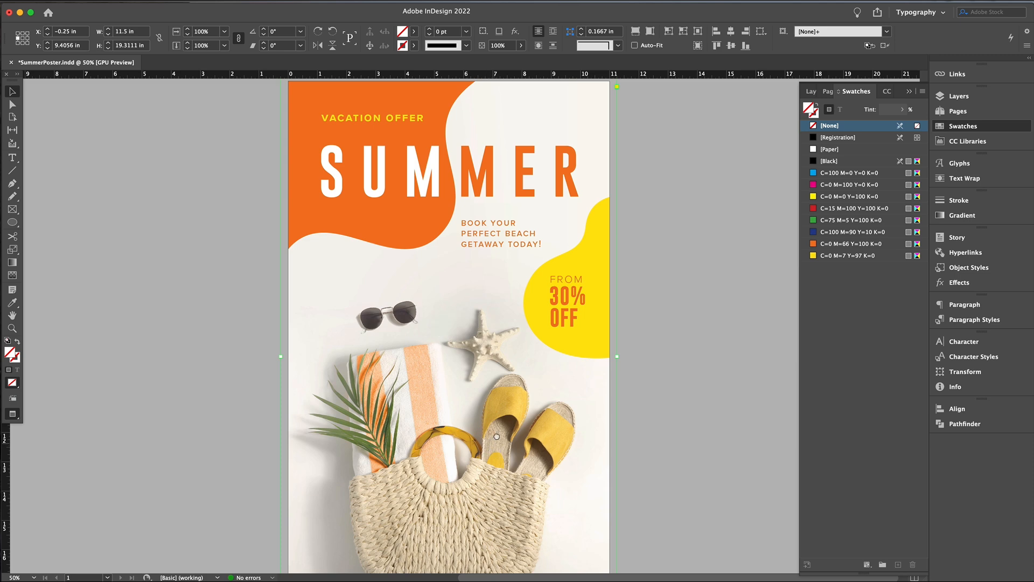
pyautogui.moveTo(496, 439); pyautogui.dragTo(501, 378)
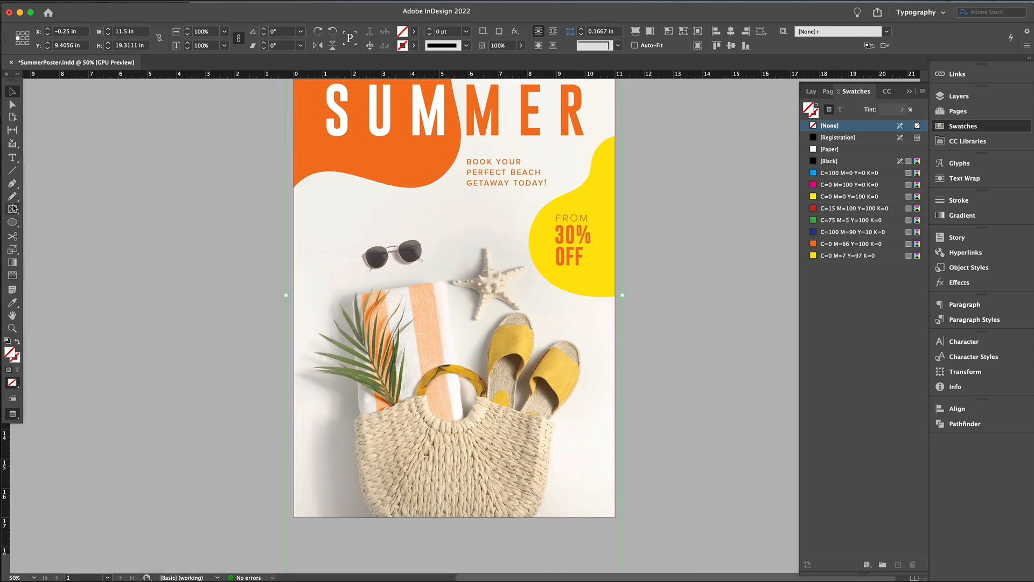
pyautogui.moveTo(296, 480); pyautogui.dragTo(442, 523)
pyautogui.press('w')
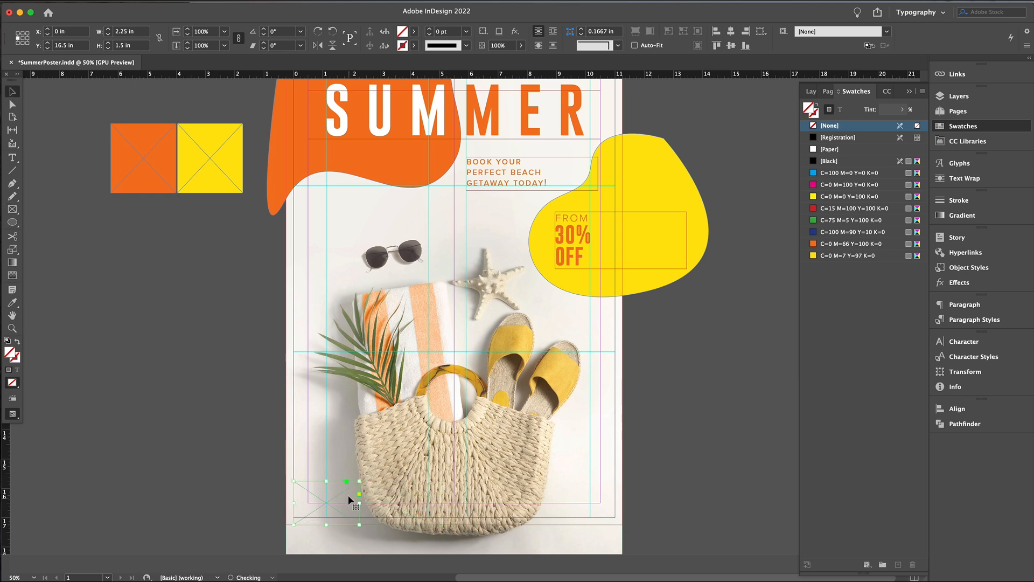
pyautogui.moveTo(350, 438); pyautogui.dragTo(355, 441)
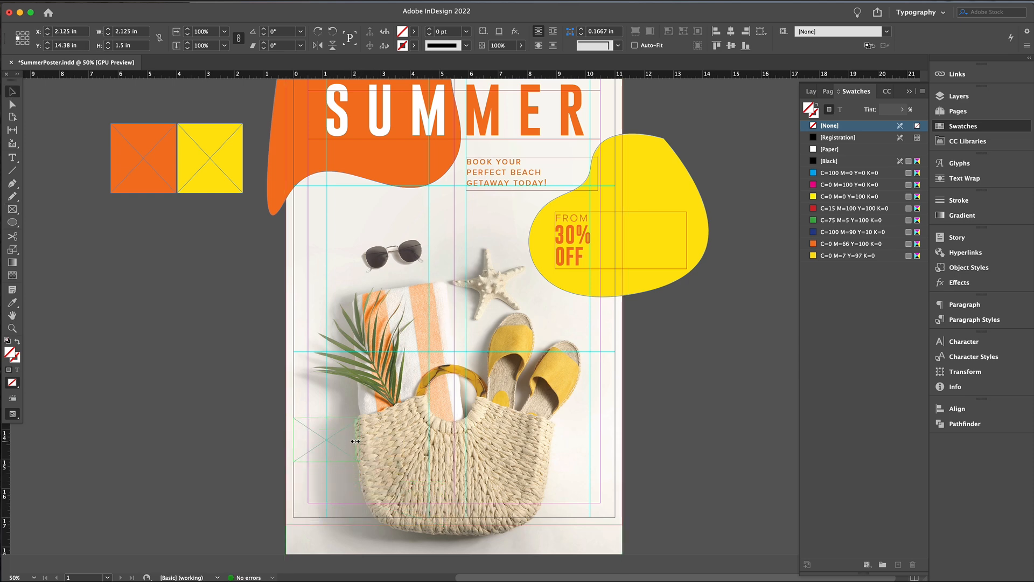
pyautogui.moveTo(604, 454); pyautogui.dragTo(604, 455)
pyautogui.click(703, 415)
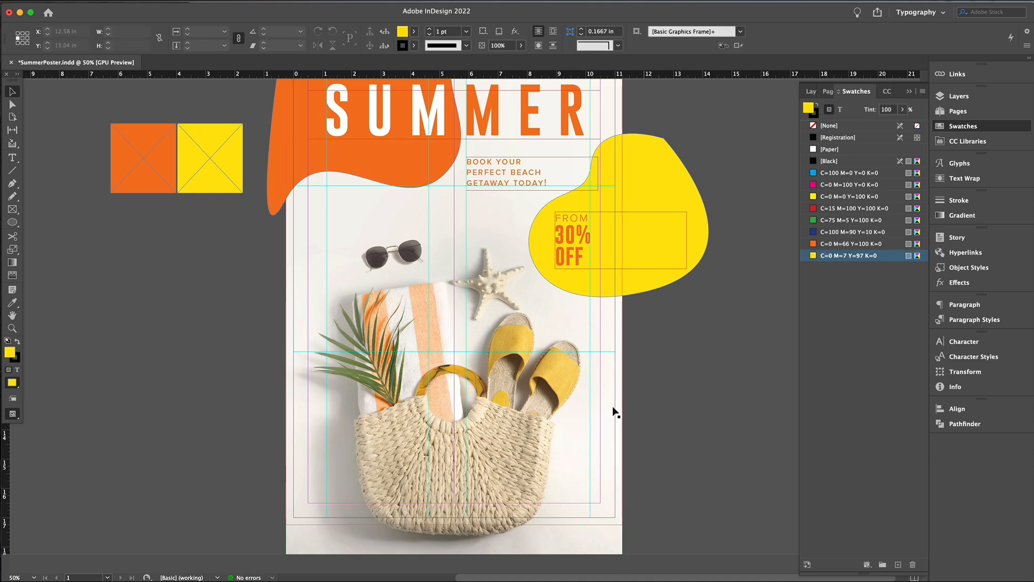
pyautogui.press('w')
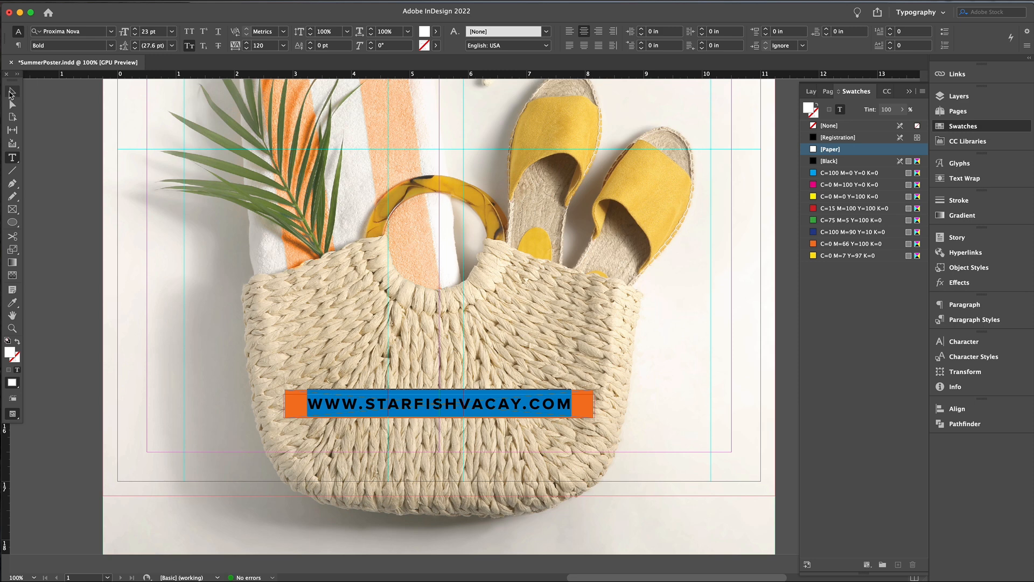
# Reduce the website text frame's height to 0.265 in and trim the orange bar behind it to 5.0375 in wide.
pyautogui.click(11, 94)
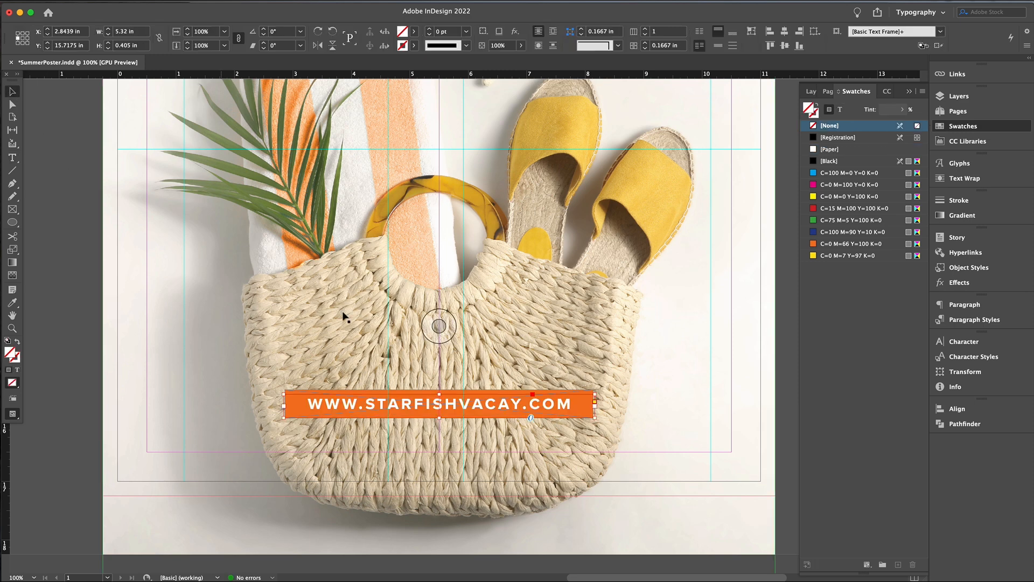
pyautogui.moveTo(440, 414); pyautogui.dragTo(441, 413)
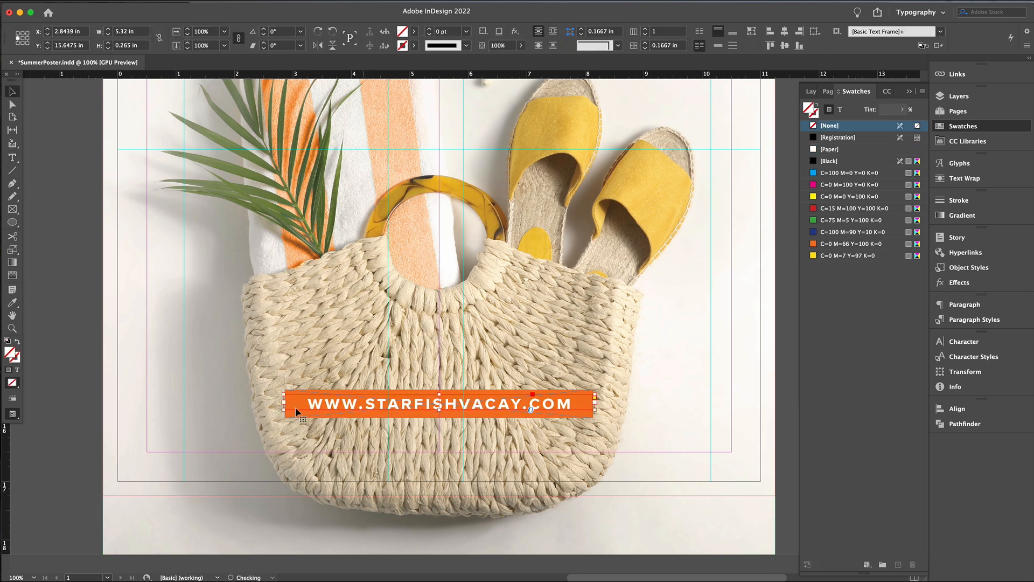
pyautogui.moveTo(371, 390)
pyautogui.mouseDown()
pyautogui.moveTo(407, 396)
pyautogui.moveTo(399, 420)
pyautogui.moveTo(306, 416)
pyautogui.moveTo(288, 402)
pyautogui.moveTo(301, 400)
pyautogui.mouseUp()
pyautogui.press('v')
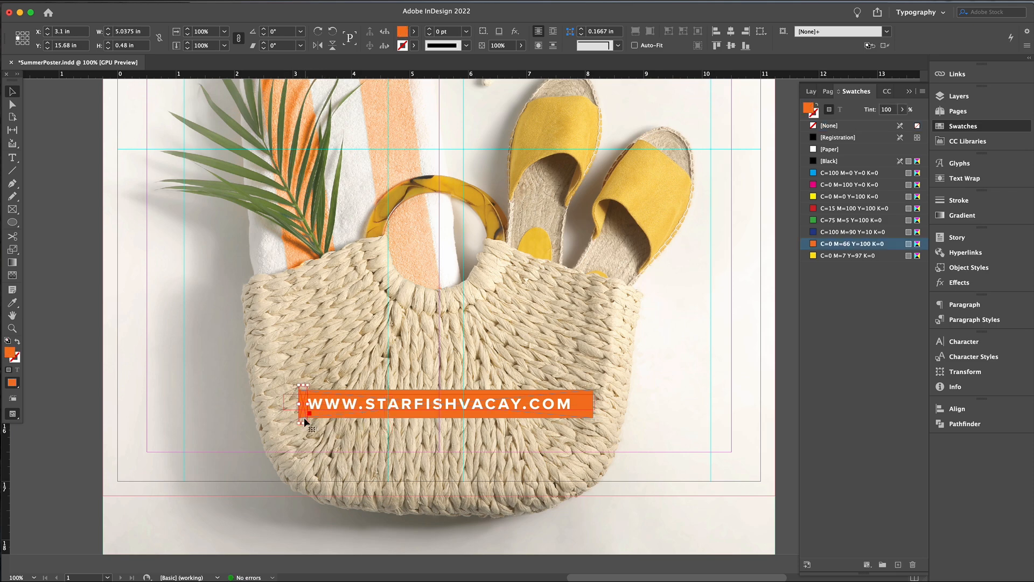
pyautogui.click(304, 419)
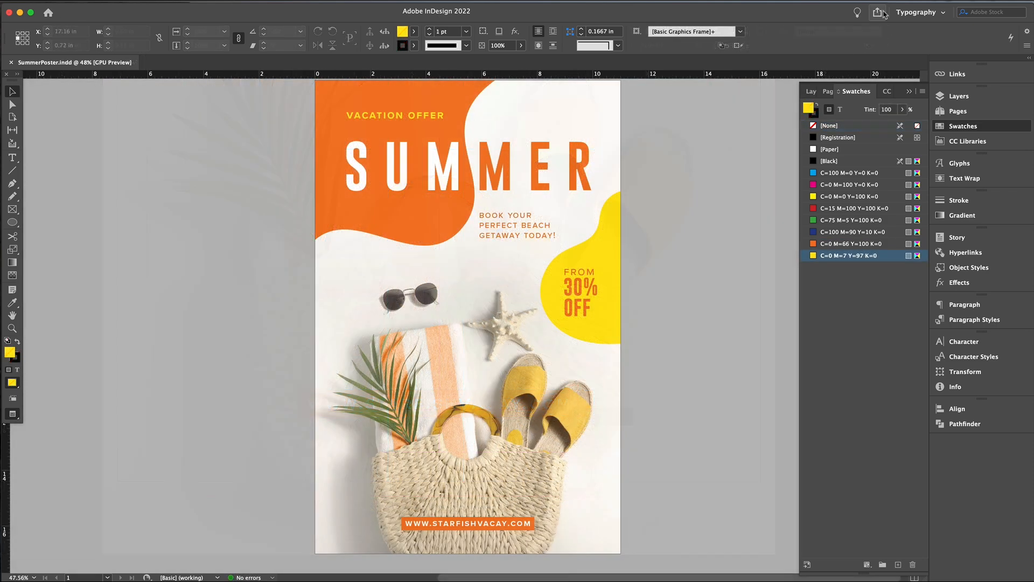